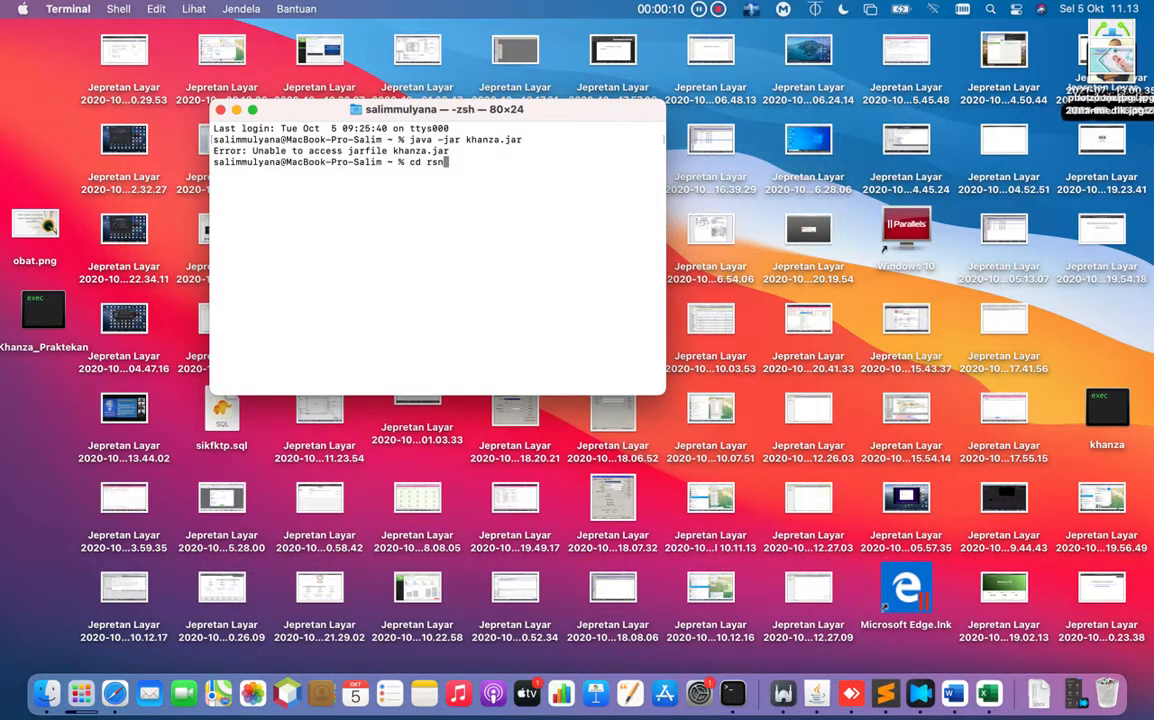
Change into the rsn21 folder, list its files, and relaunch 'java -jar khanza.jar' from history.
type("21")
key("Return")
type("ls")
key("Return")
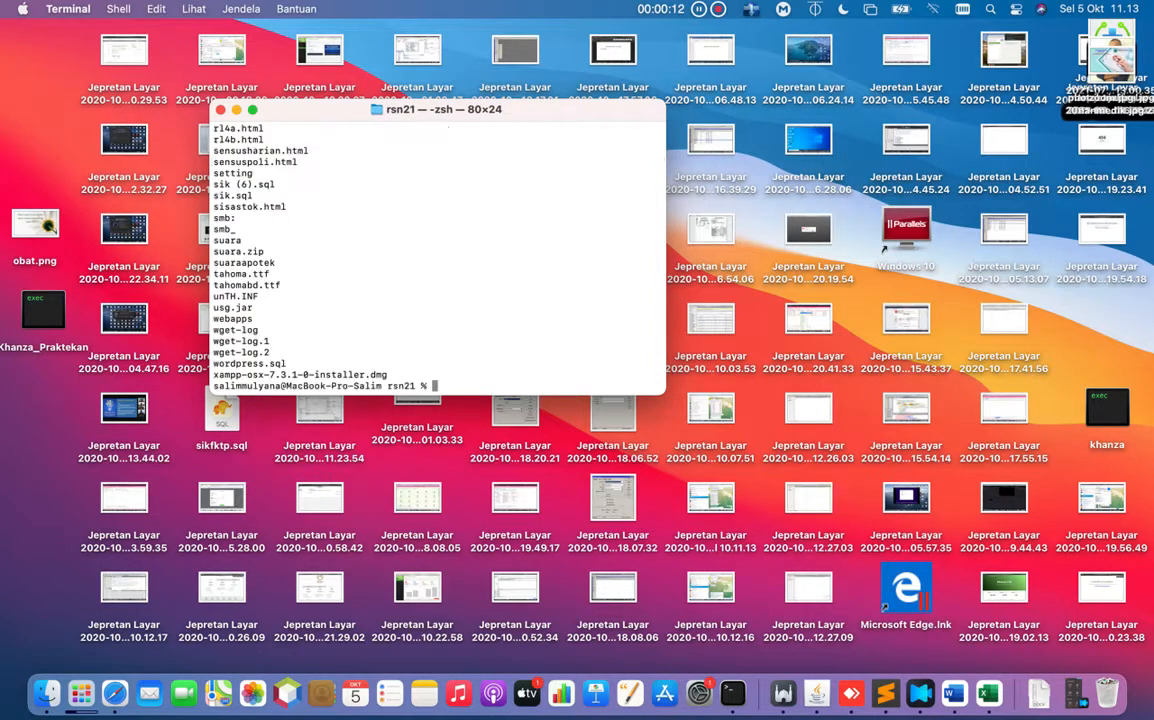
key("Up")
key("Up")
key("Up")
key("Return")
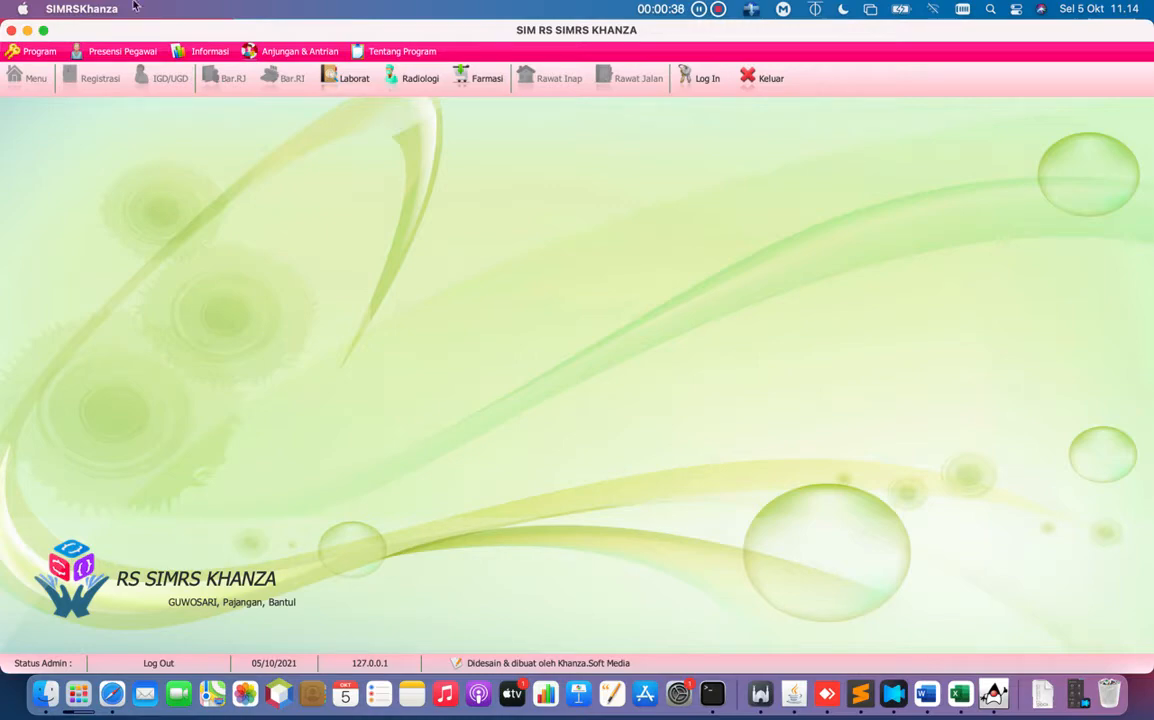
left_click(27, 30)
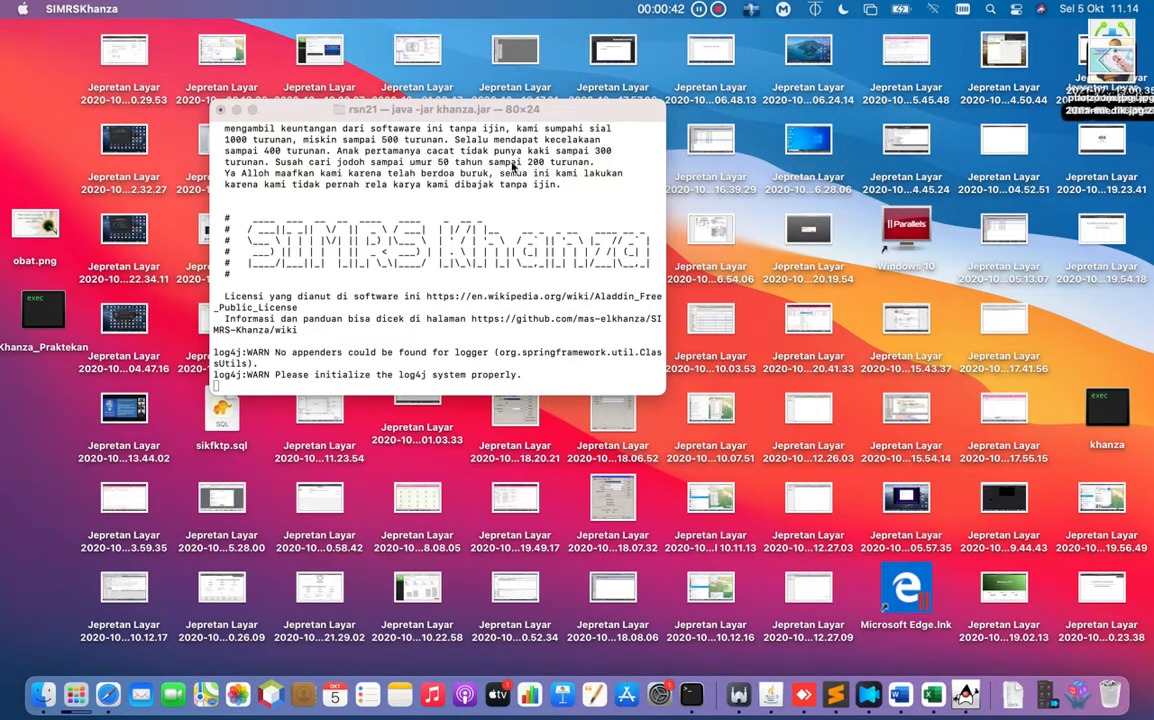
left_click(236, 109)
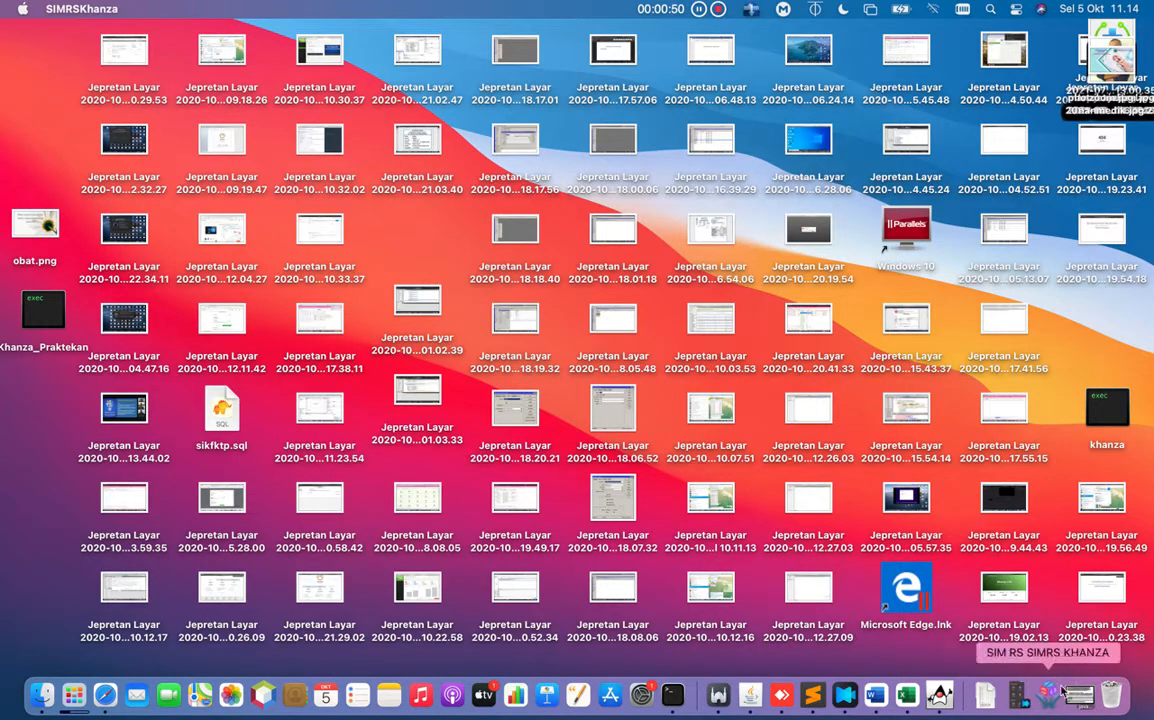
left_click(1017, 694)
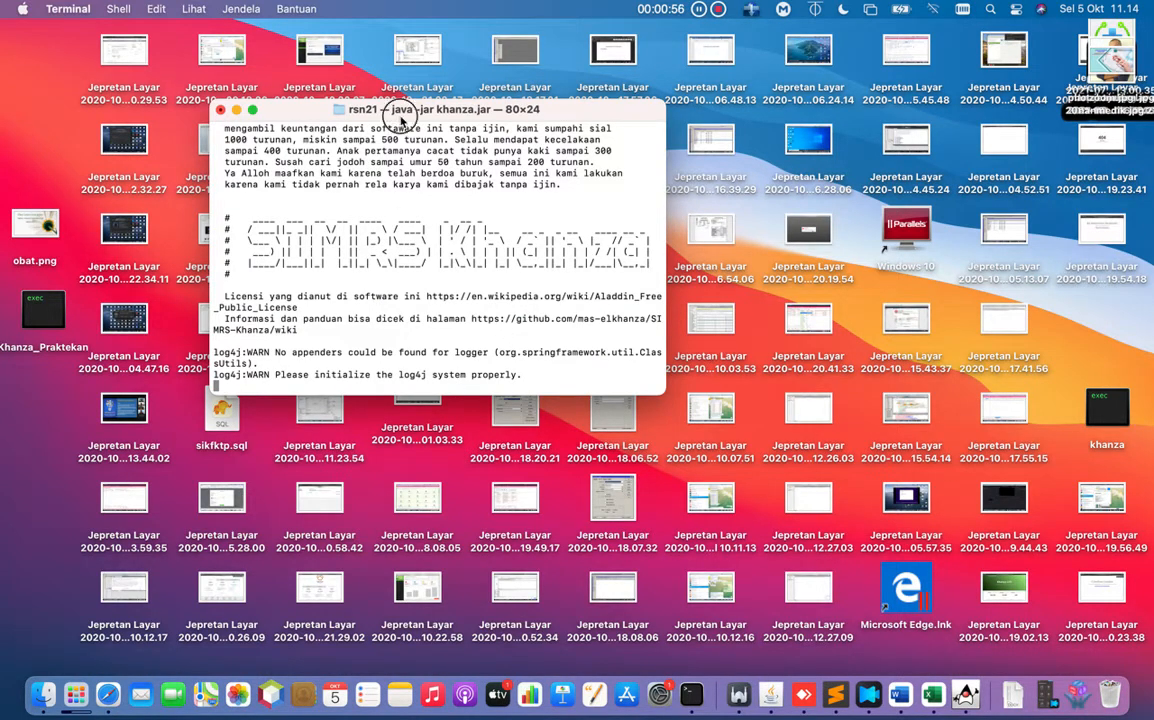
left_click_drag(390, 112, 414, 81)
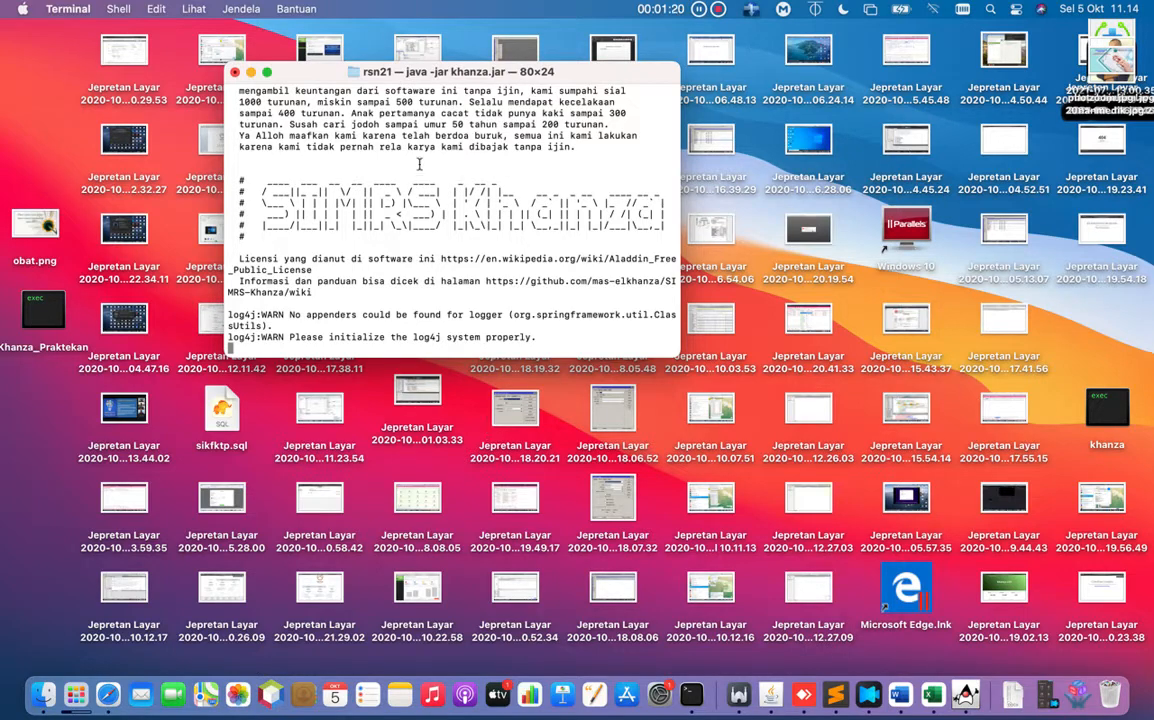
scroll(437, 225, "up", 10)
scroll(437, 225, "down", 10)
left_click(1078, 700)
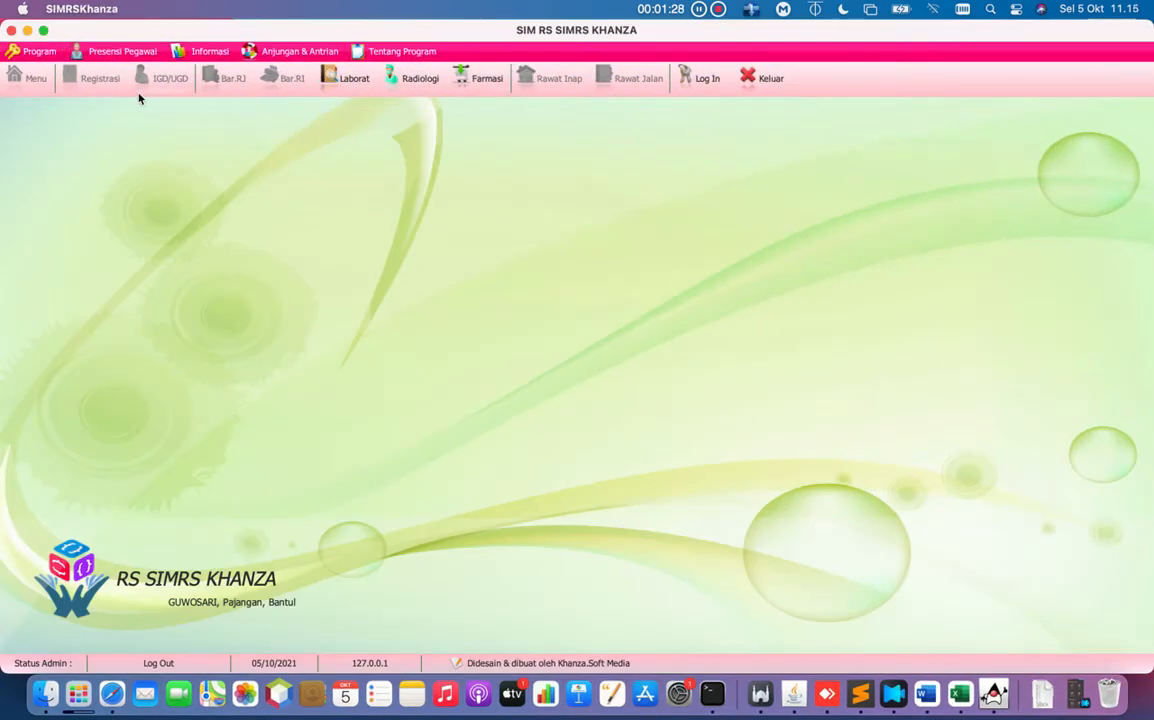
Log in to SIMRS Khanza with the administrator ID and password.
left_click(693, 80)
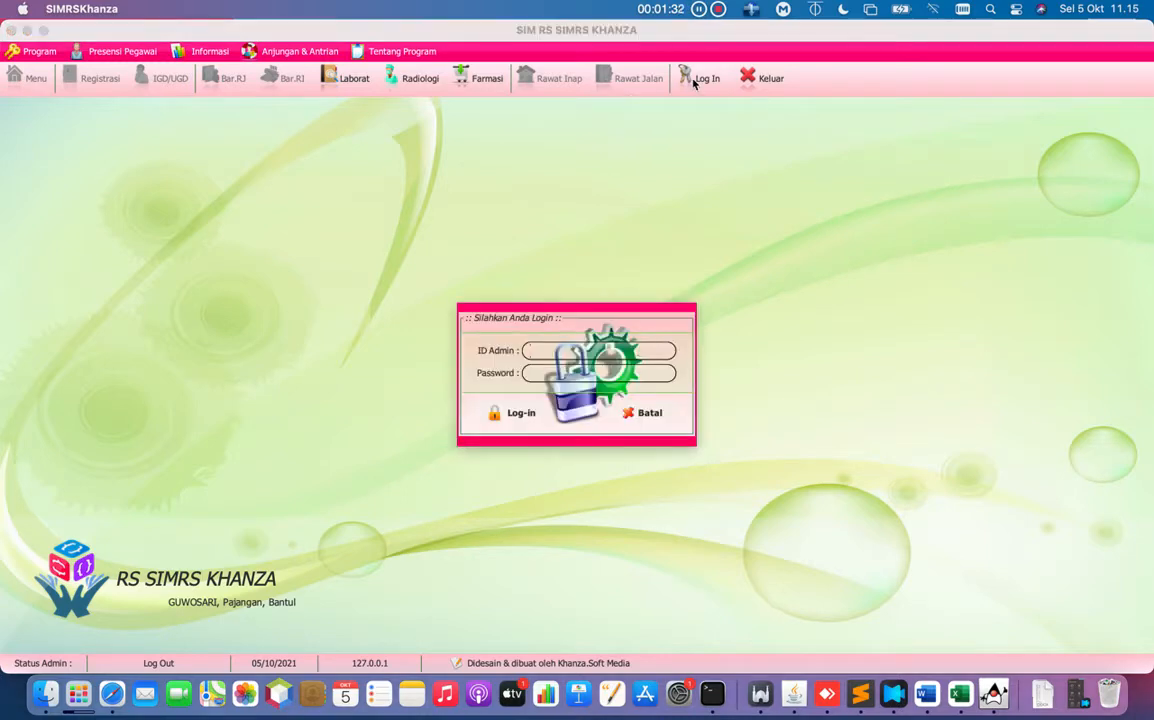
type("spv")
key("Tab")
type("server")
key("Return")
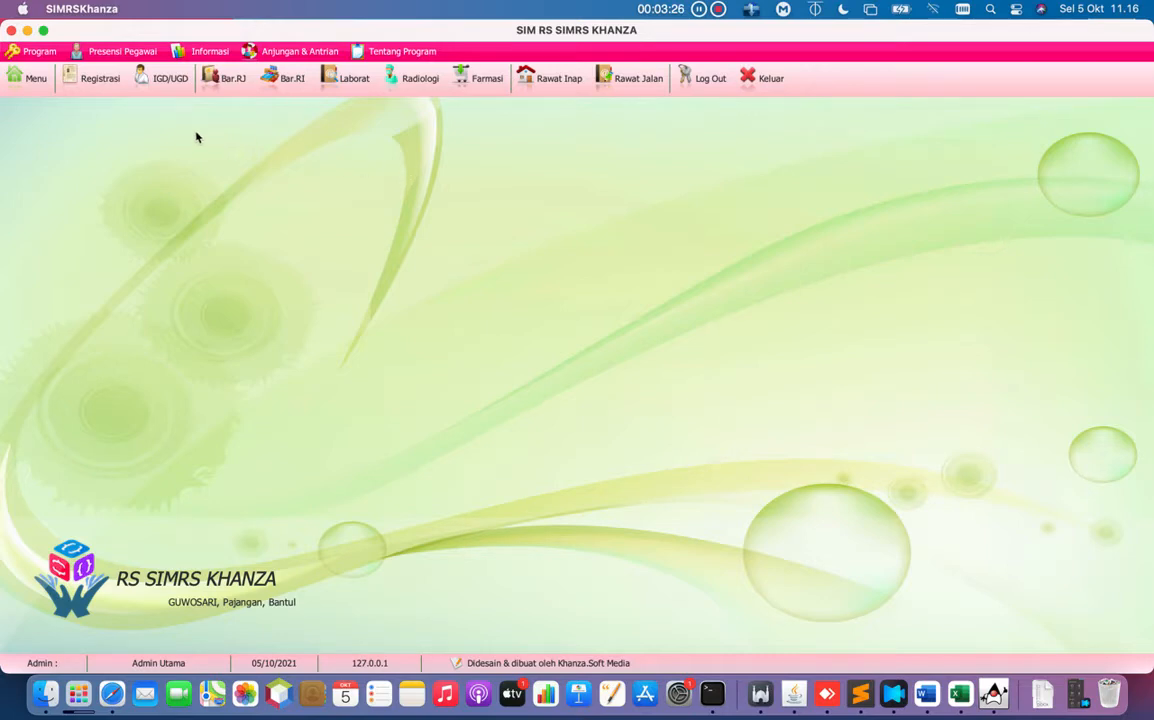
Open today's Registrasi form and start new entry 001 dated 05-10-2021.
left_click(100, 80)
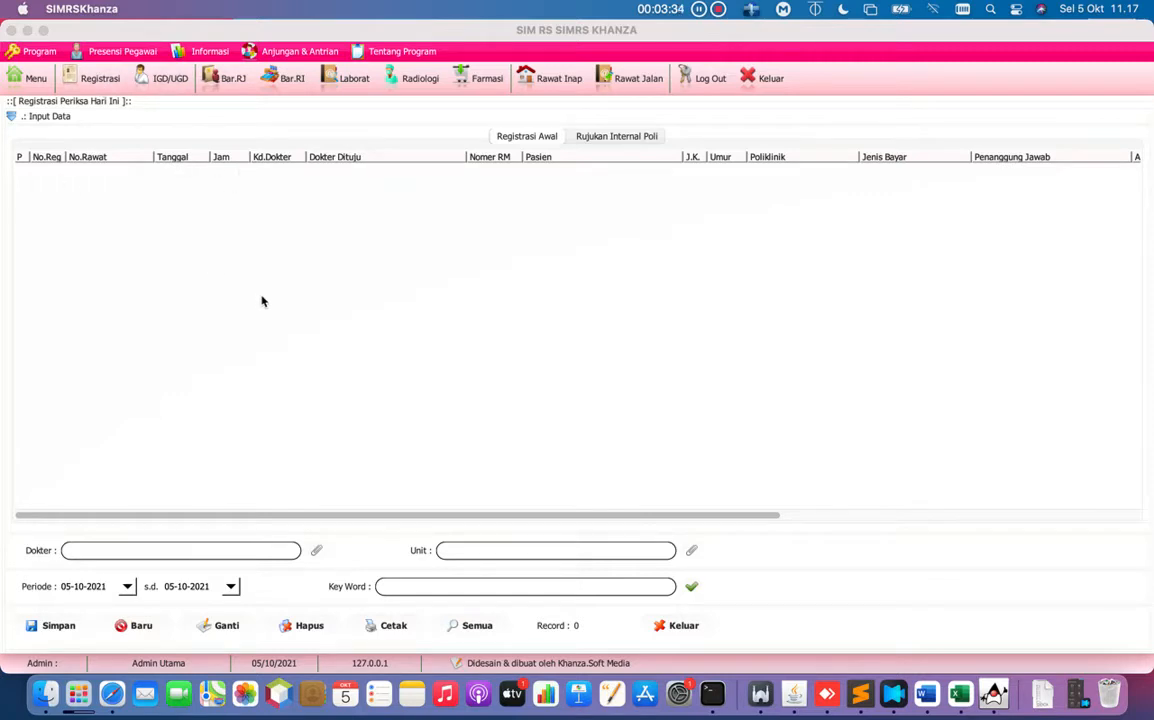
left_click(144, 634)
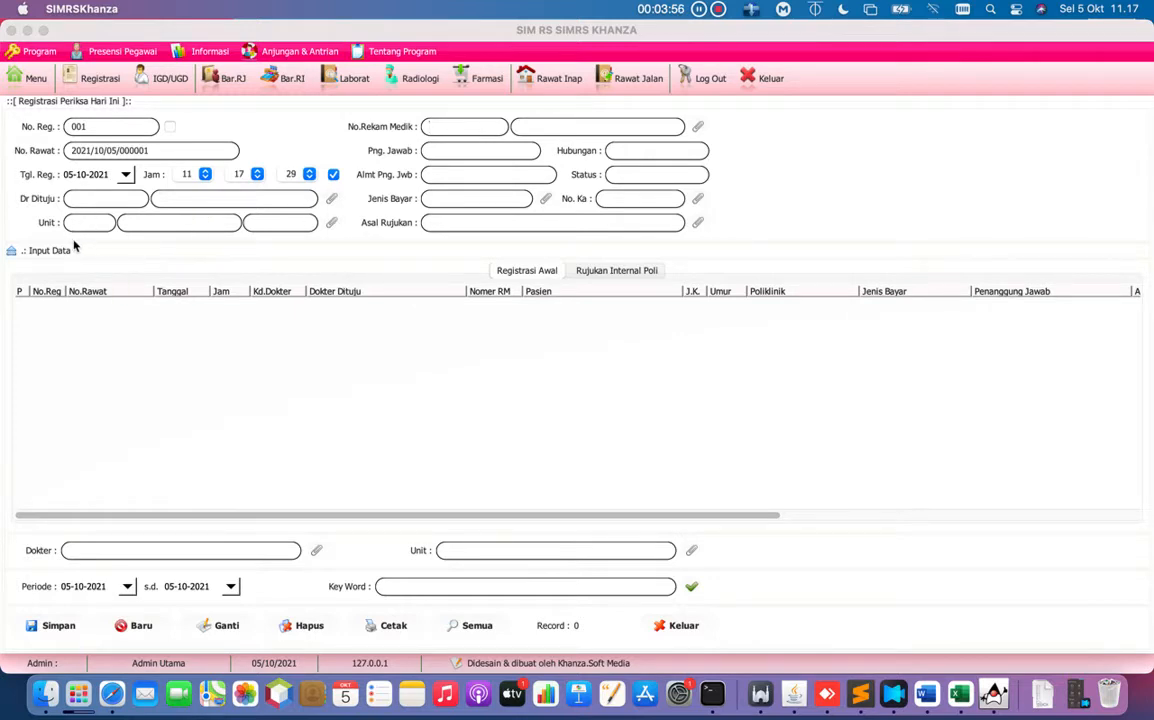
Search the units for 'bedah' and choose U0004 Poliklinik Bedah, fee 10000.
left_click(334, 228)
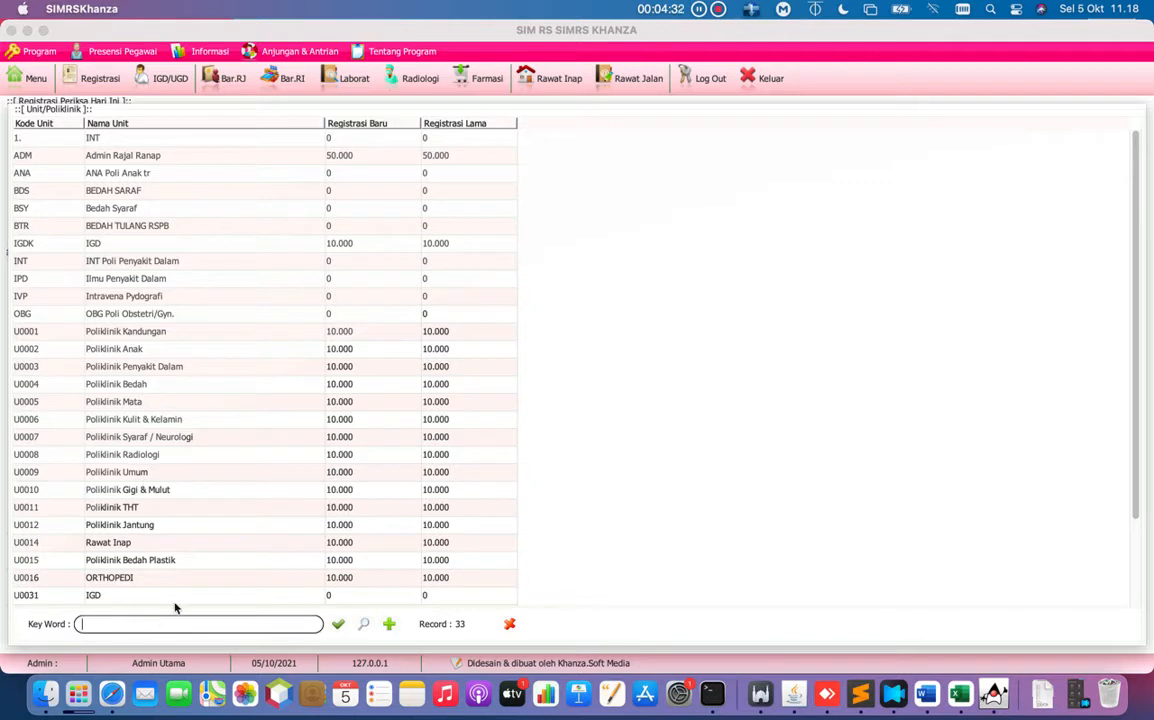
scroll(196, 382, "down", 3)
scroll(196, 382, "up", 3)
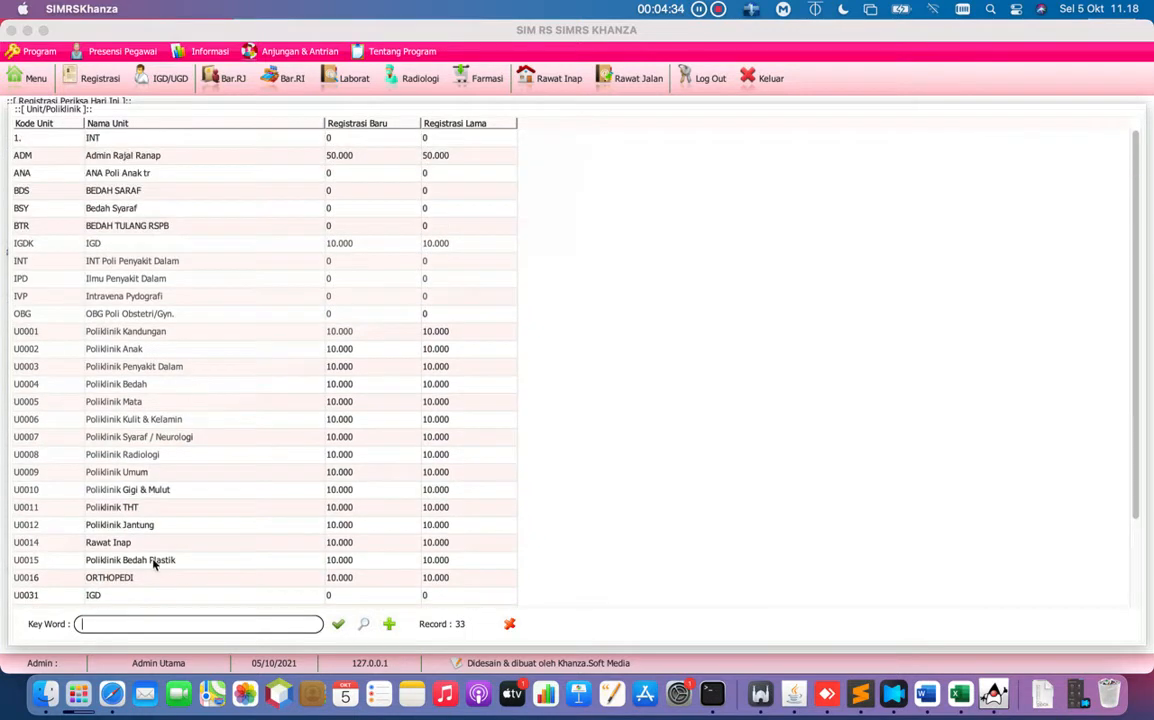
type("bedah")
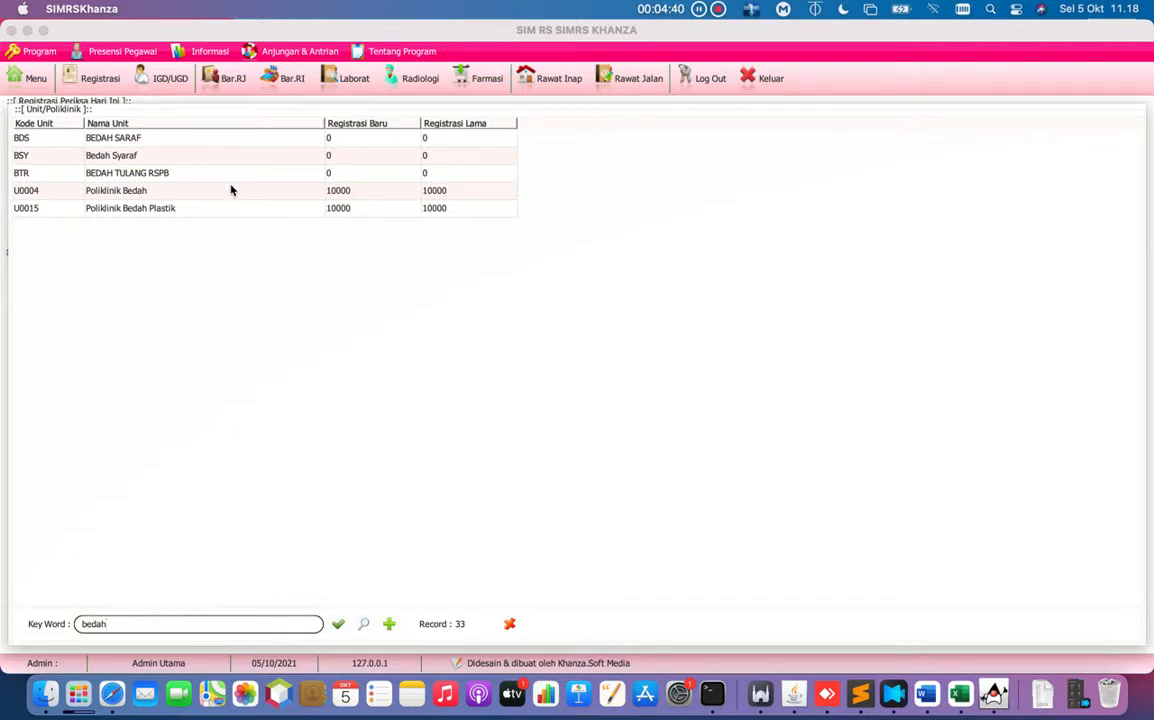
left_click(151, 194)
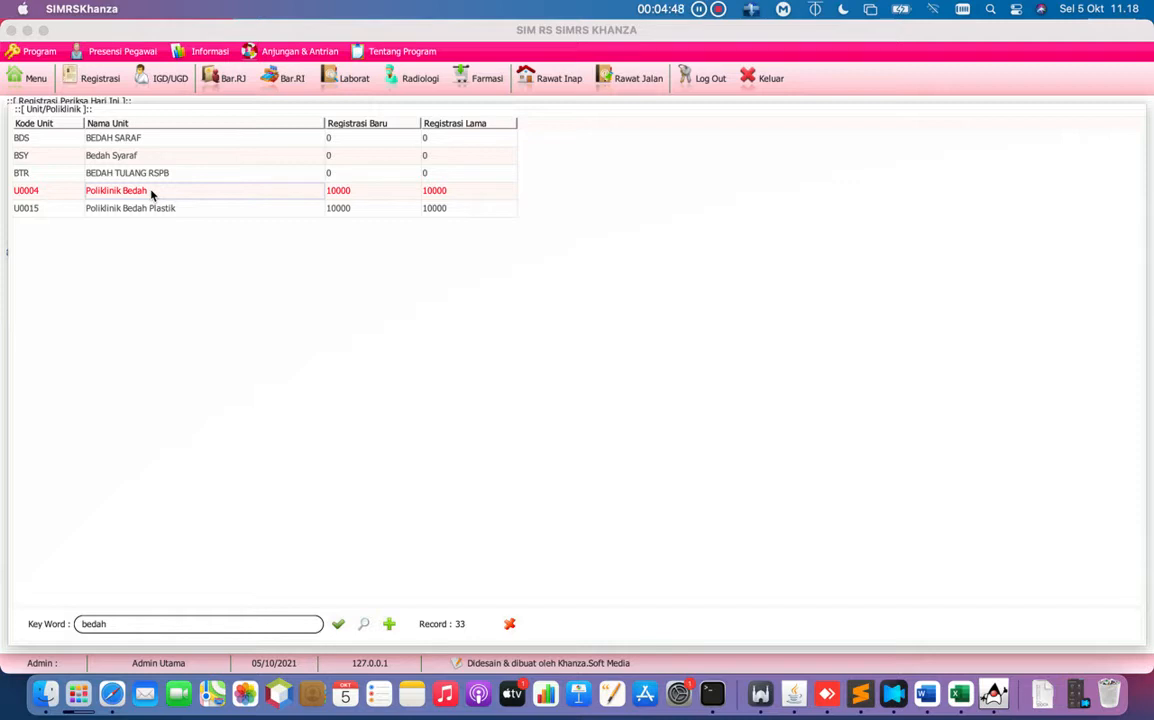
double_click(151, 194)
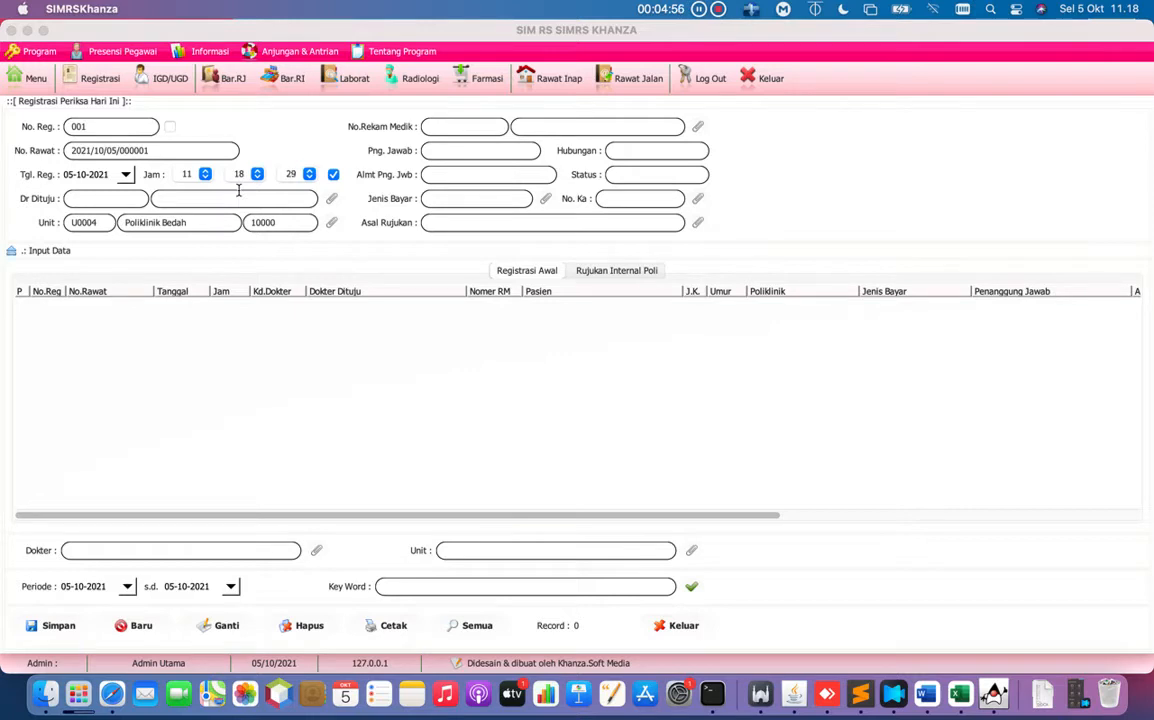
left_click(330, 223)
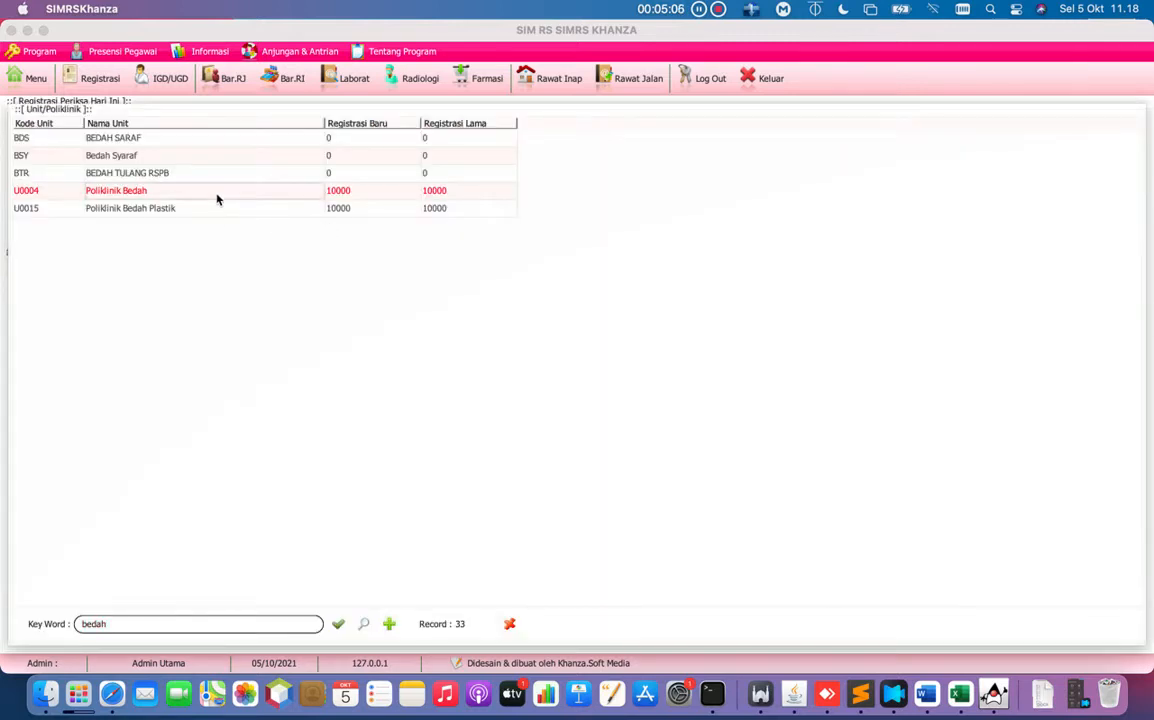
double_click(216, 192)
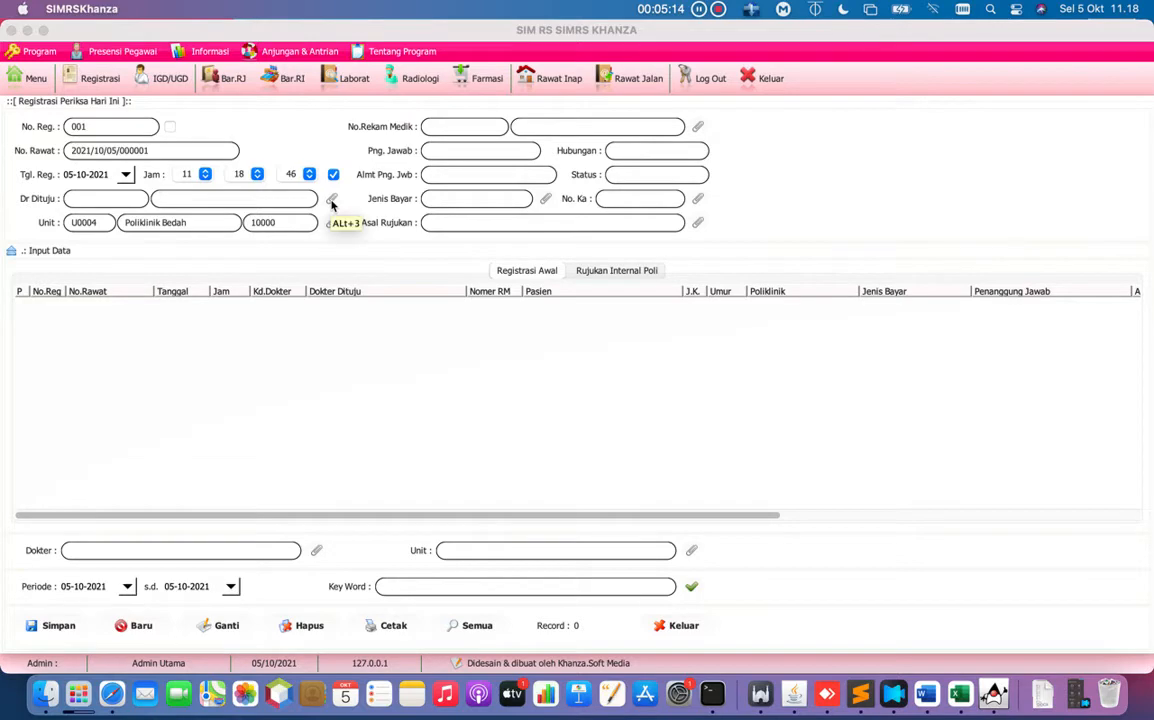
left_click(332, 202)
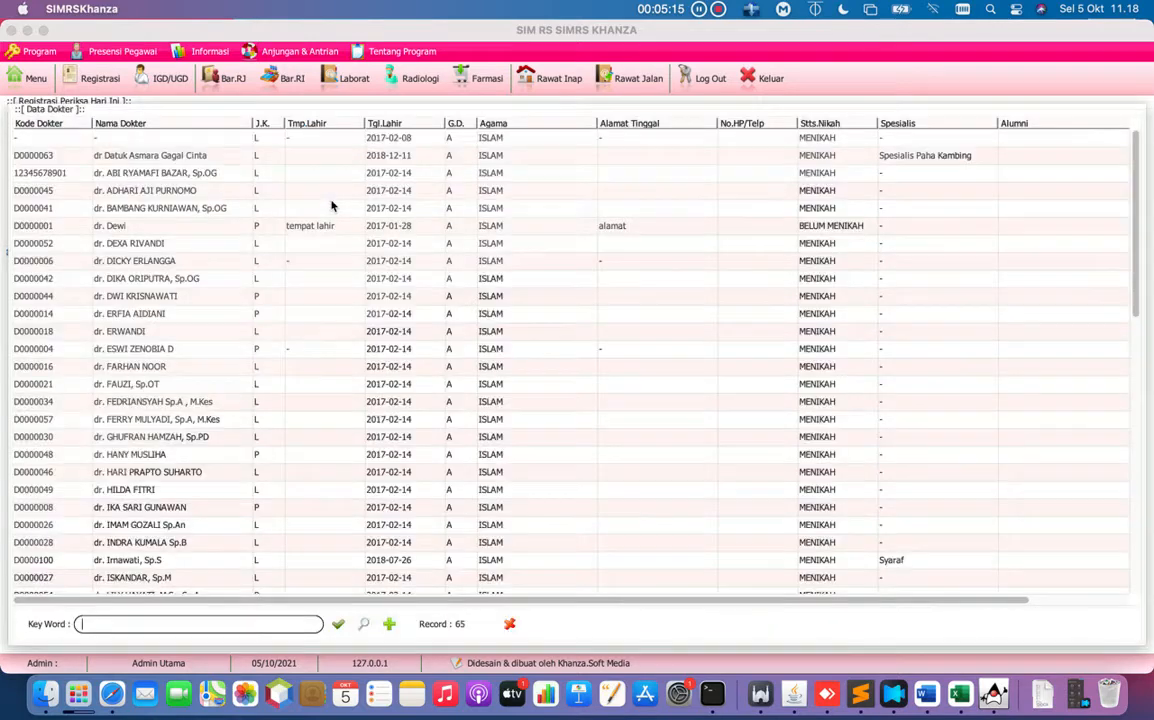
double_click(185, 207)
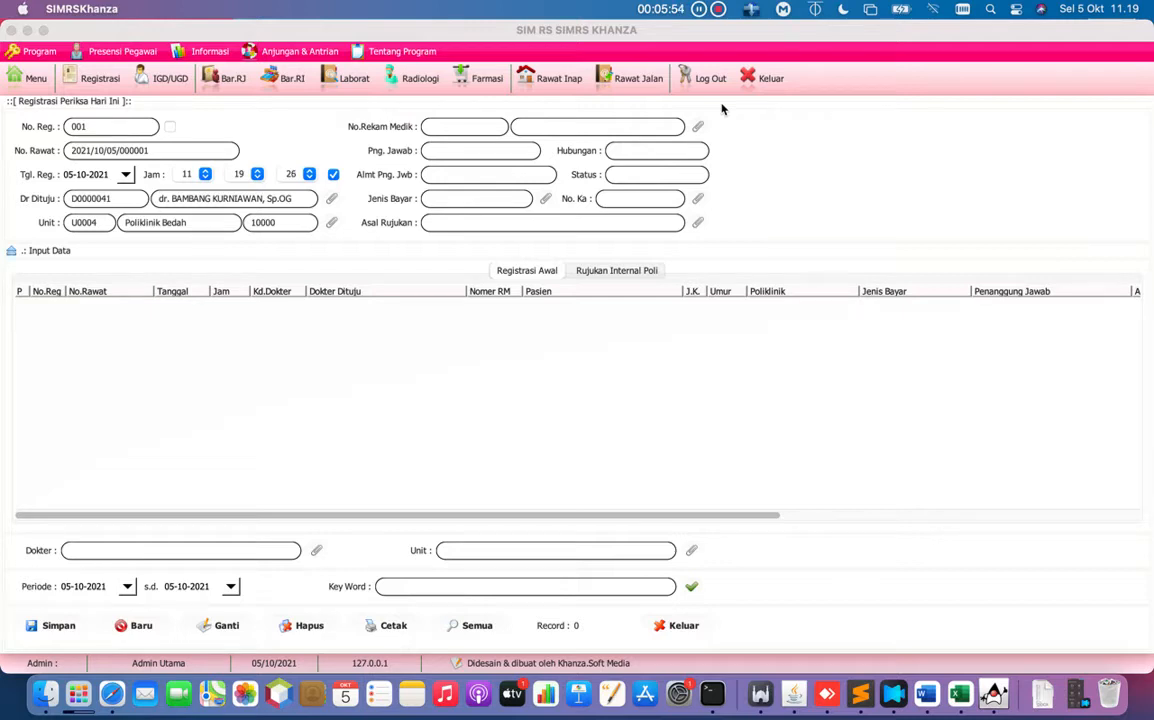
Open Data Pasien with new record number 000052 and place the cursor in Nama Pasien.
left_click(698, 128)
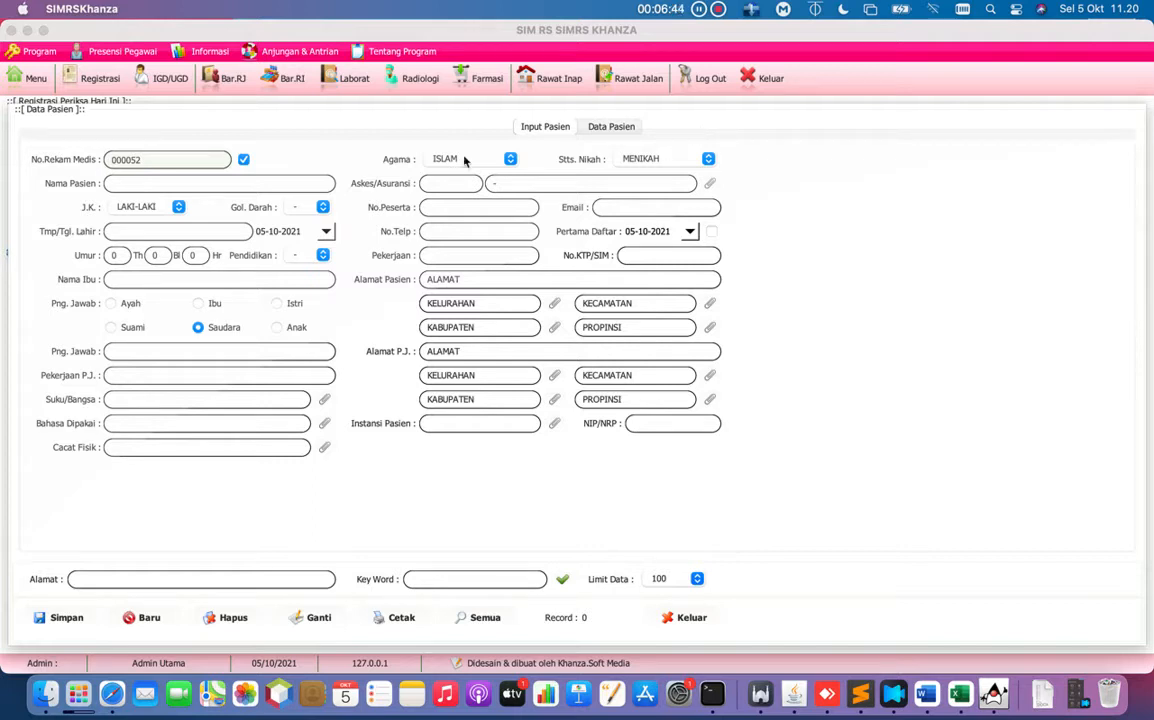
left_click(247, 186)
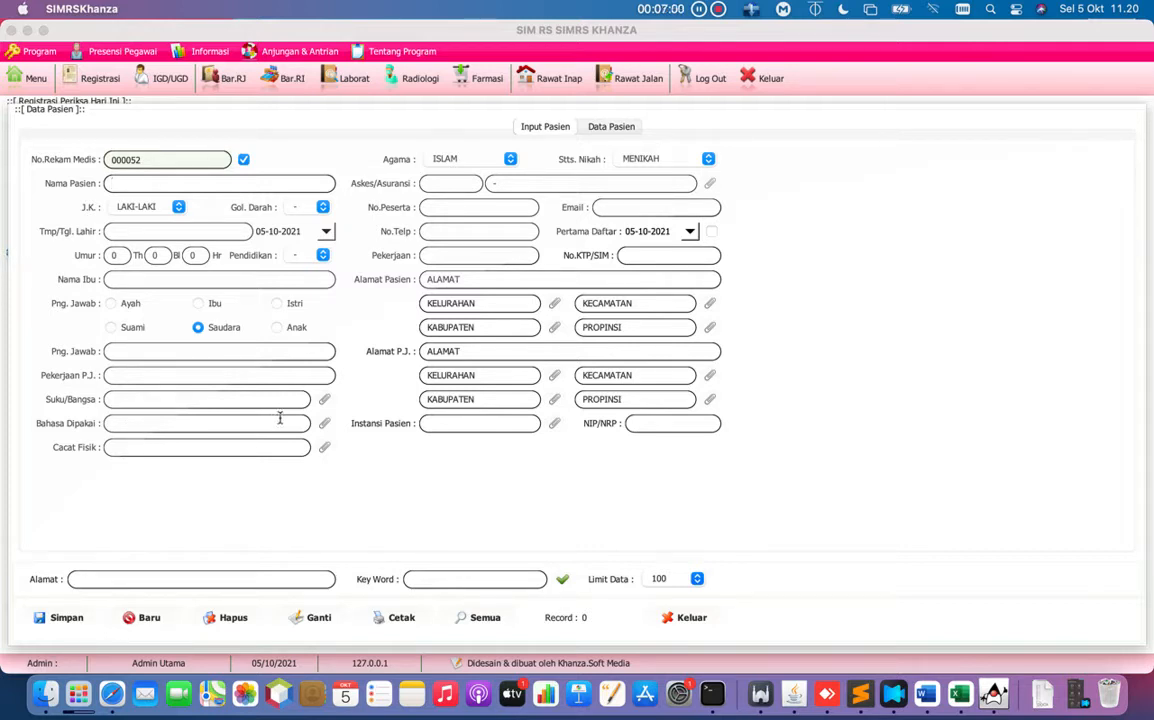
Choose ethnicity JAWA, language SUNDA JAWA and insurer A09 UMUM from the lookups.
left_click(325, 400)
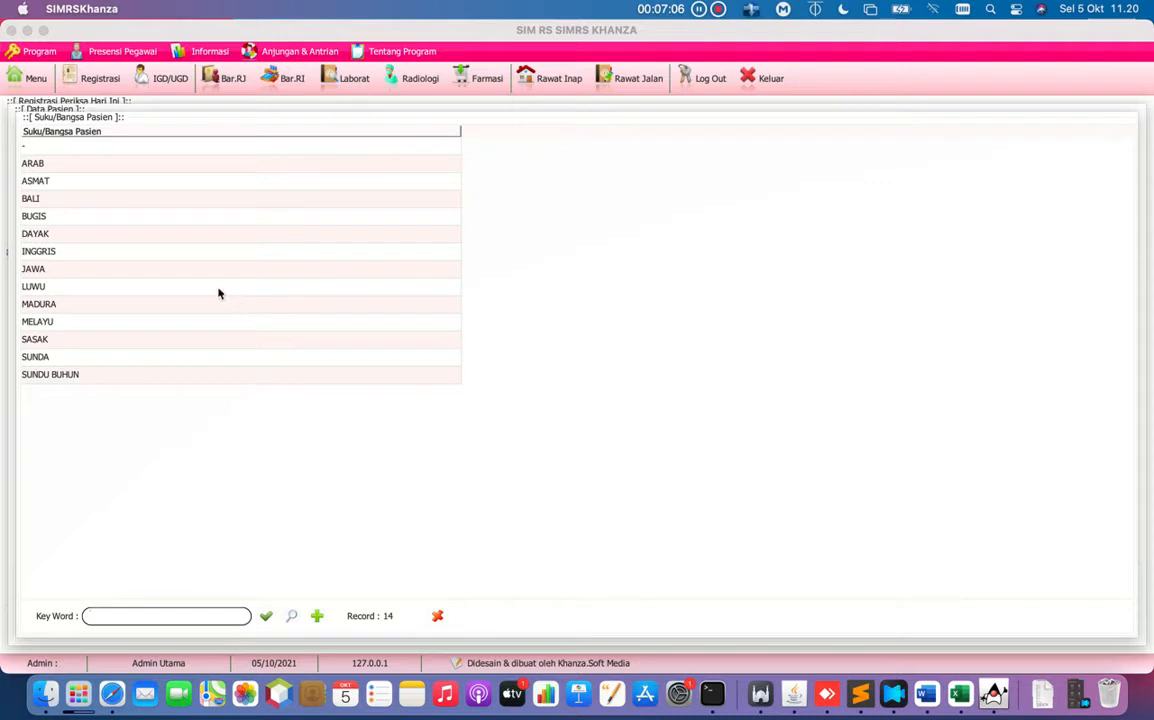
left_click(73, 270)
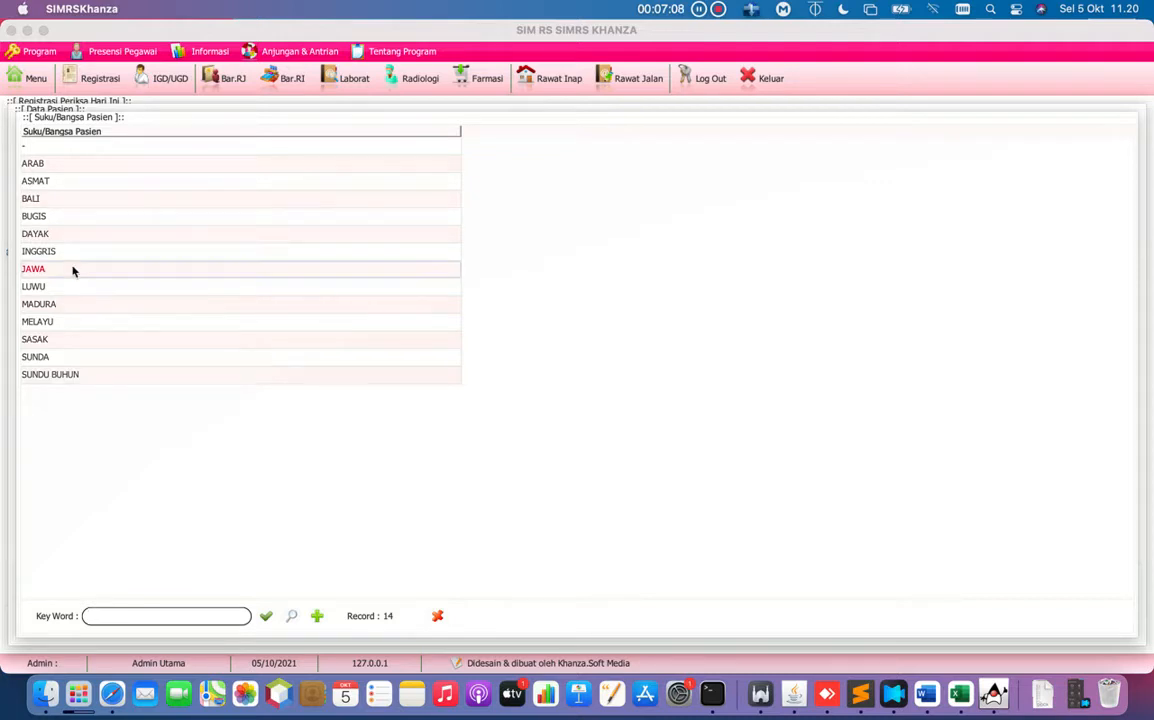
double_click(73, 270)
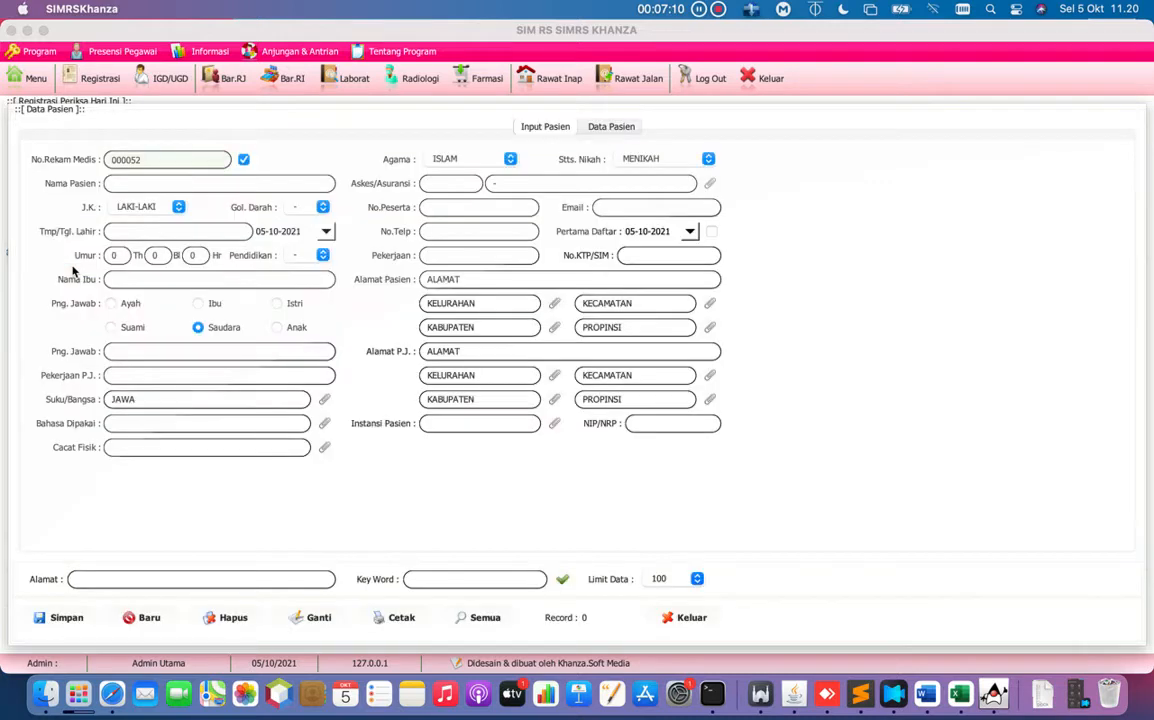
left_click(320, 425)
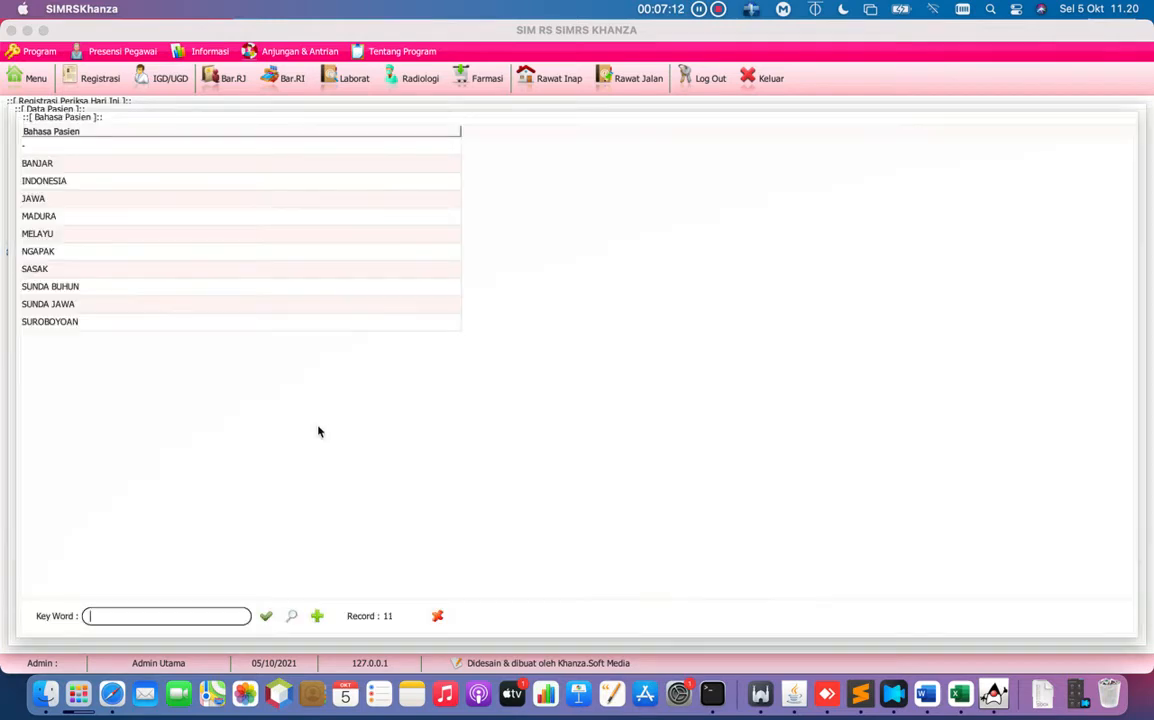
double_click(250, 305)
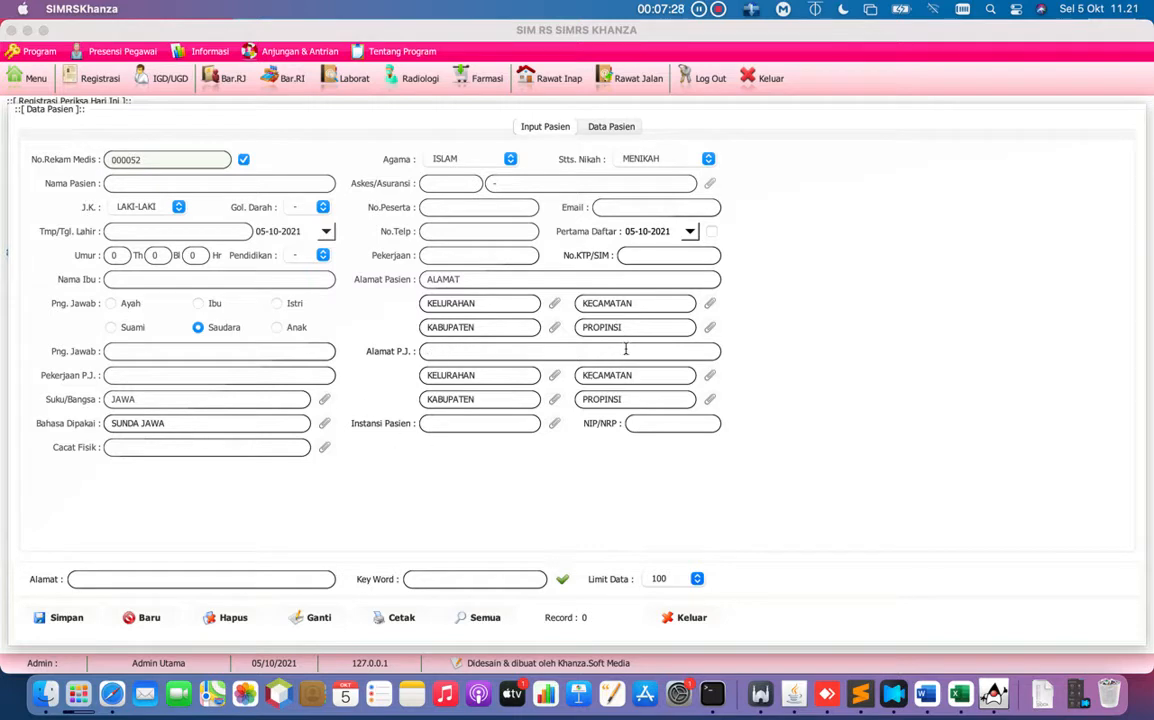
left_click(709, 185)
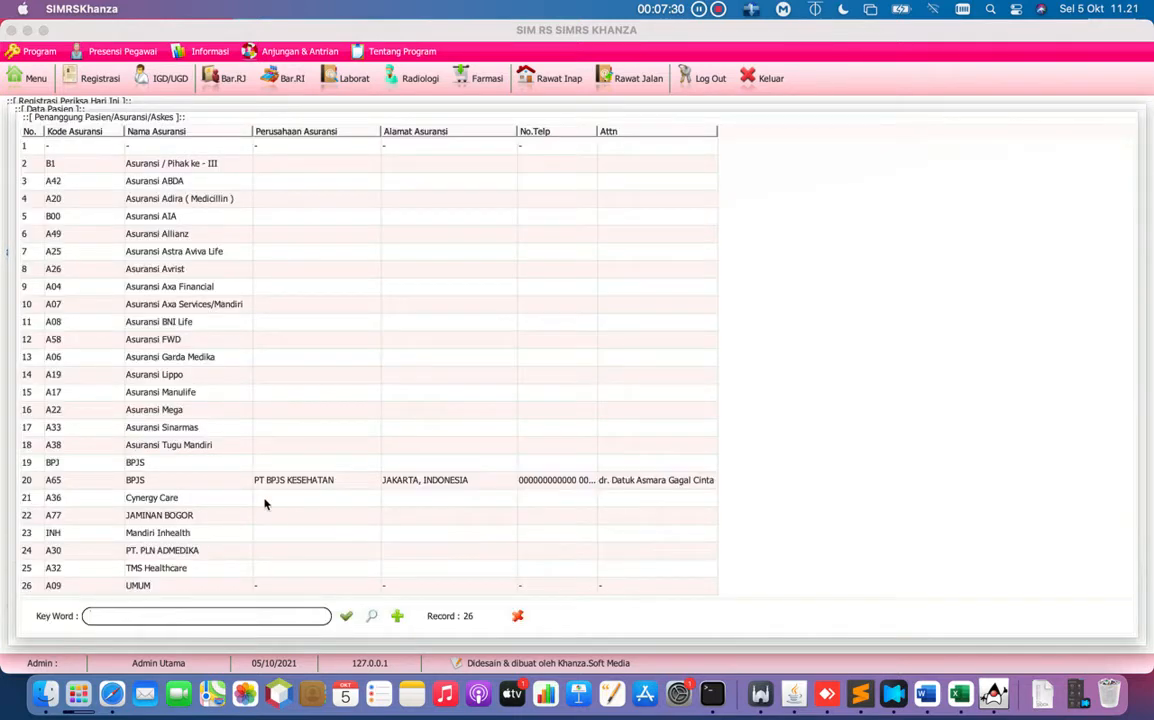
double_click(168, 586)
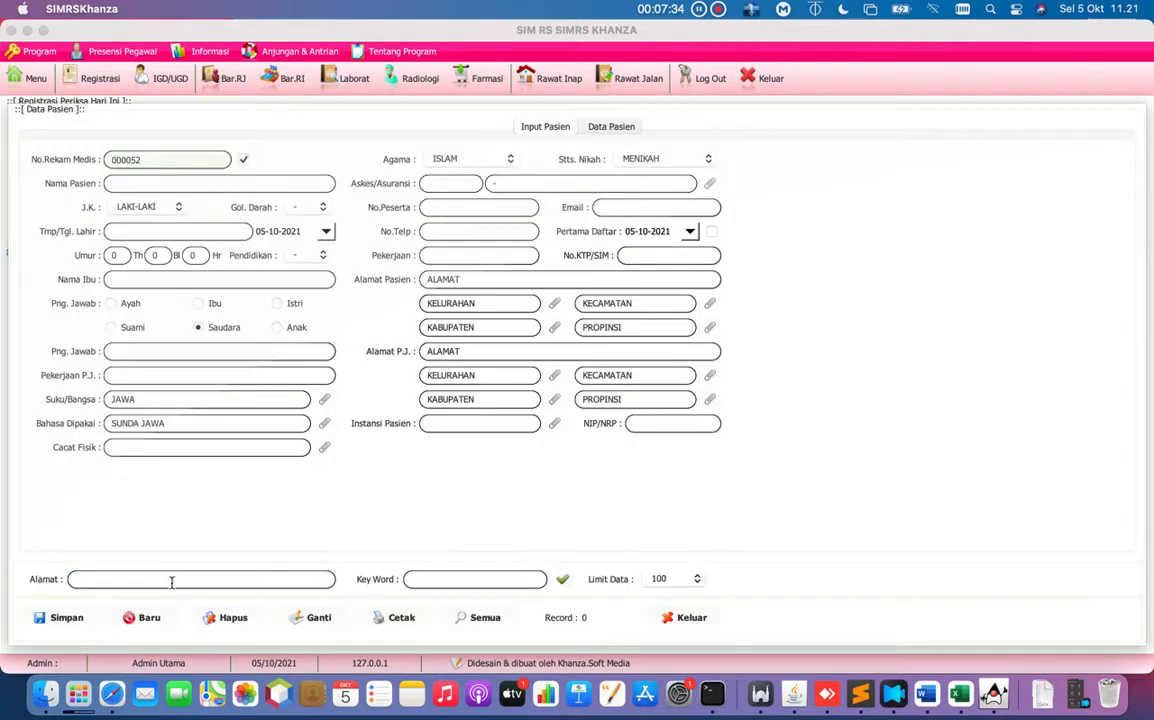
left_click(494, 208)
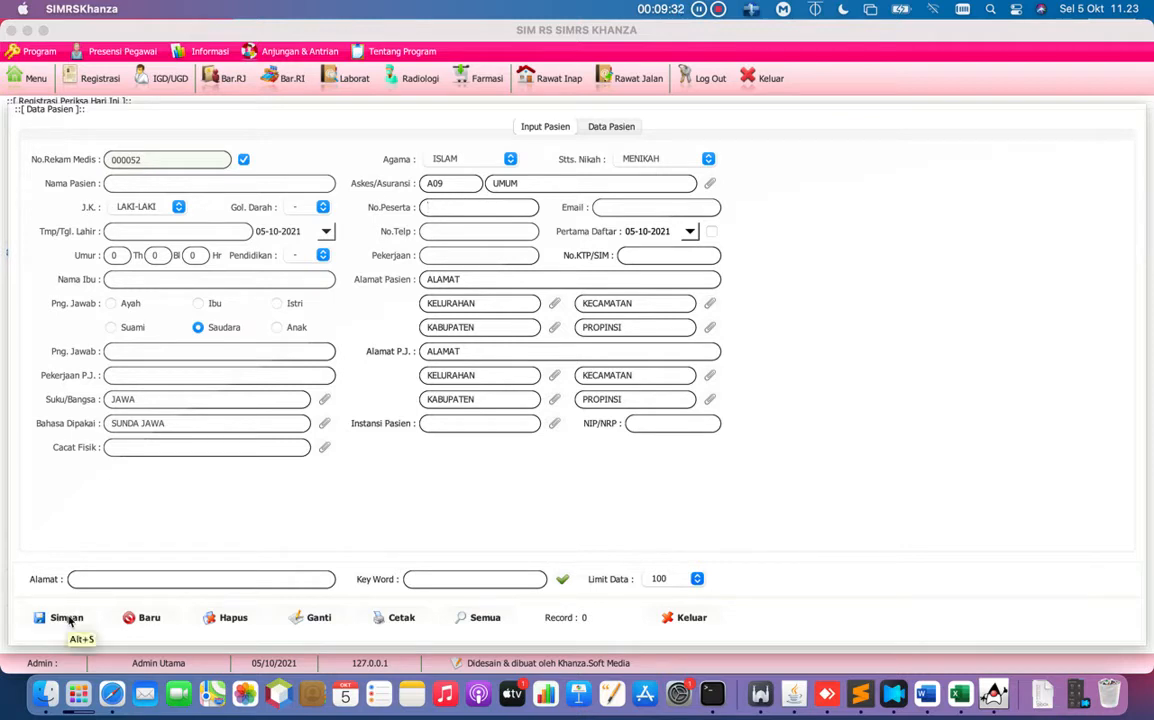
Show all 54 registered patients, then filter the list by a patient-name keyword.
left_click(614, 128)
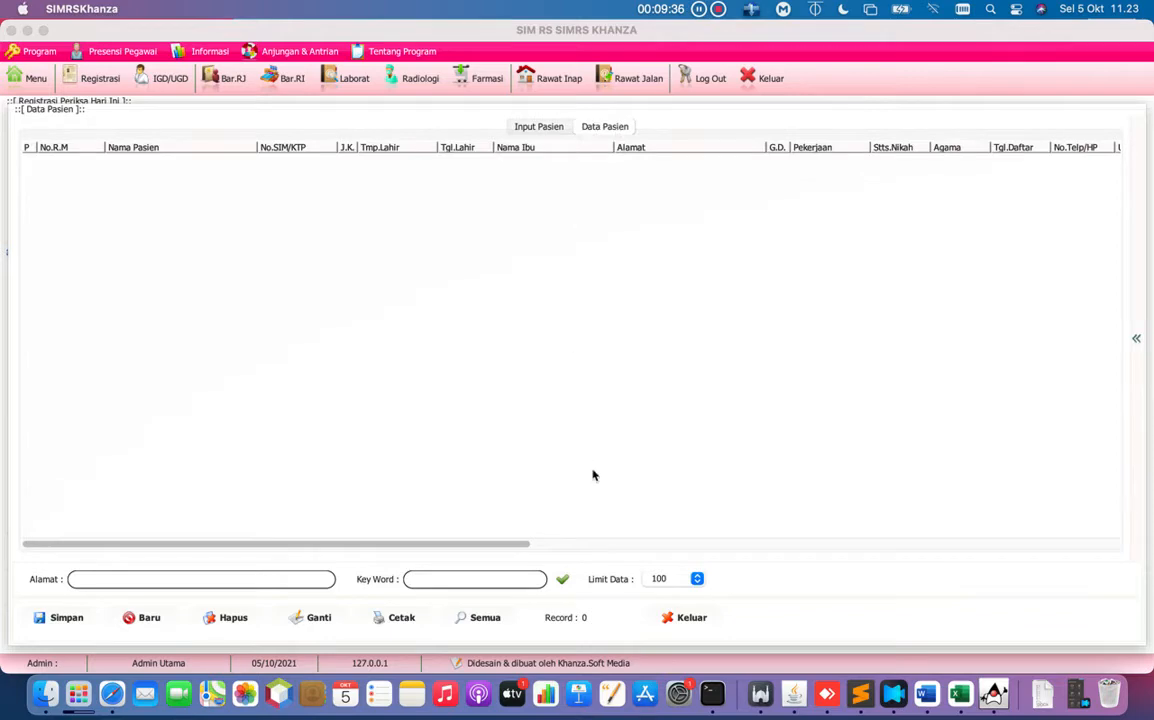
left_click(563, 580)
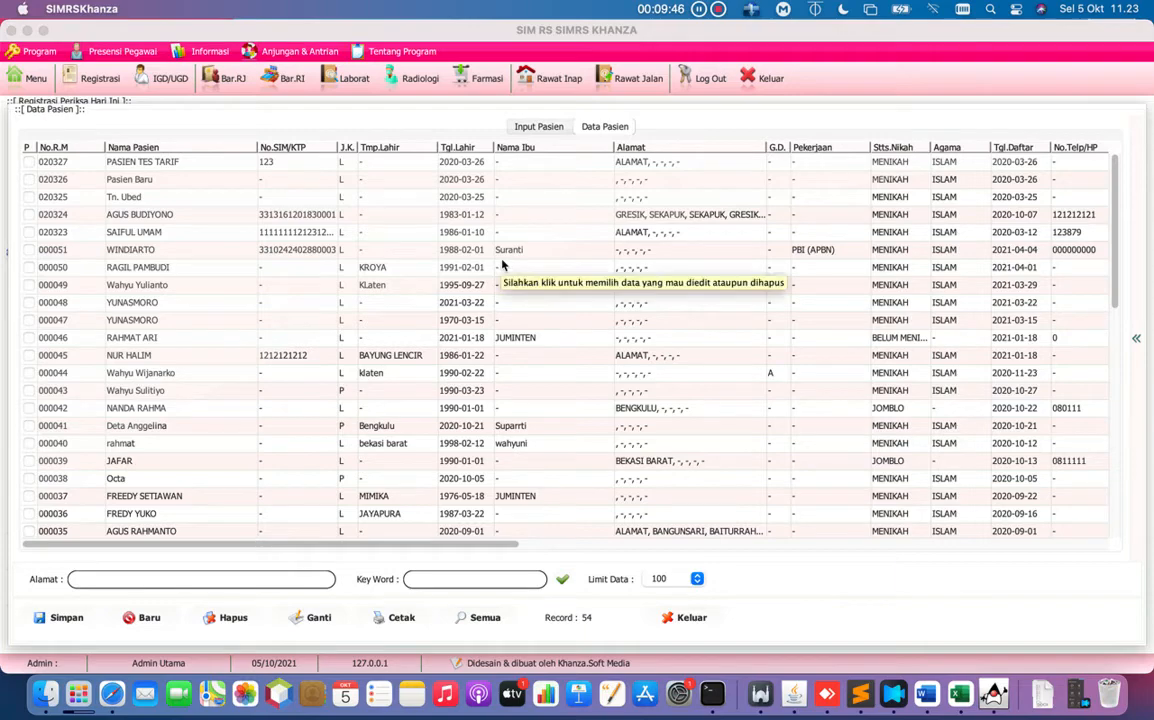
scroll(503, 264, "down", 10)
scroll(503, 264, "up", 10)
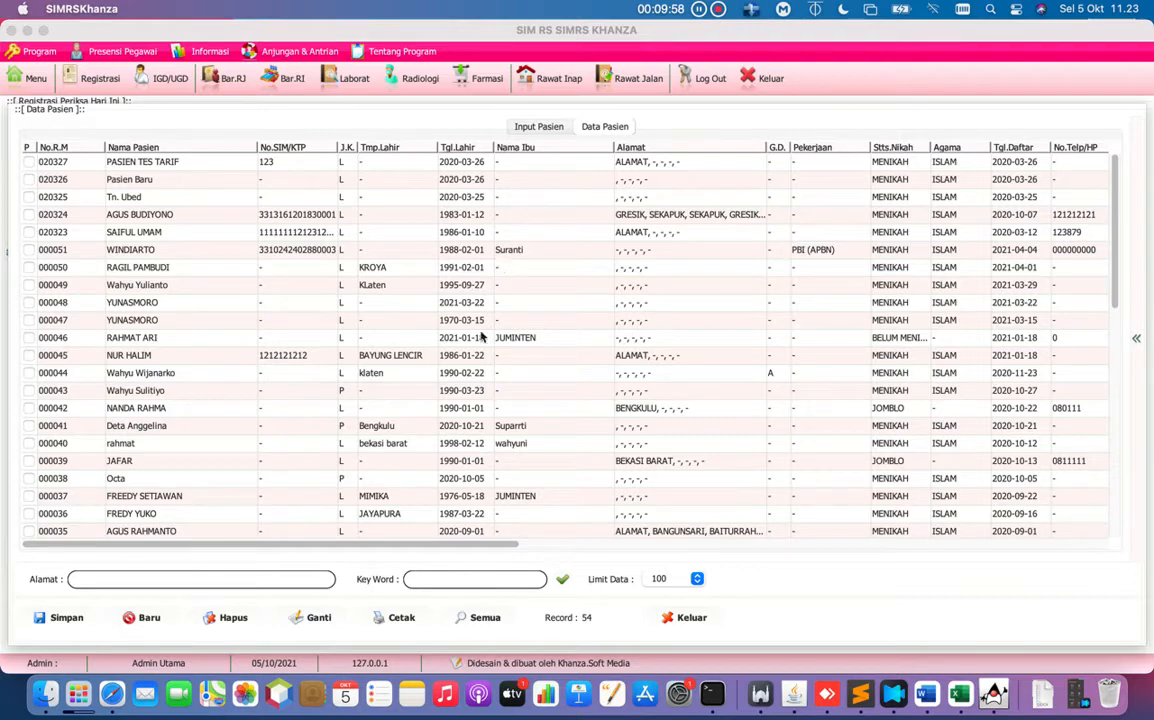
left_click(454, 580)
type("agus")
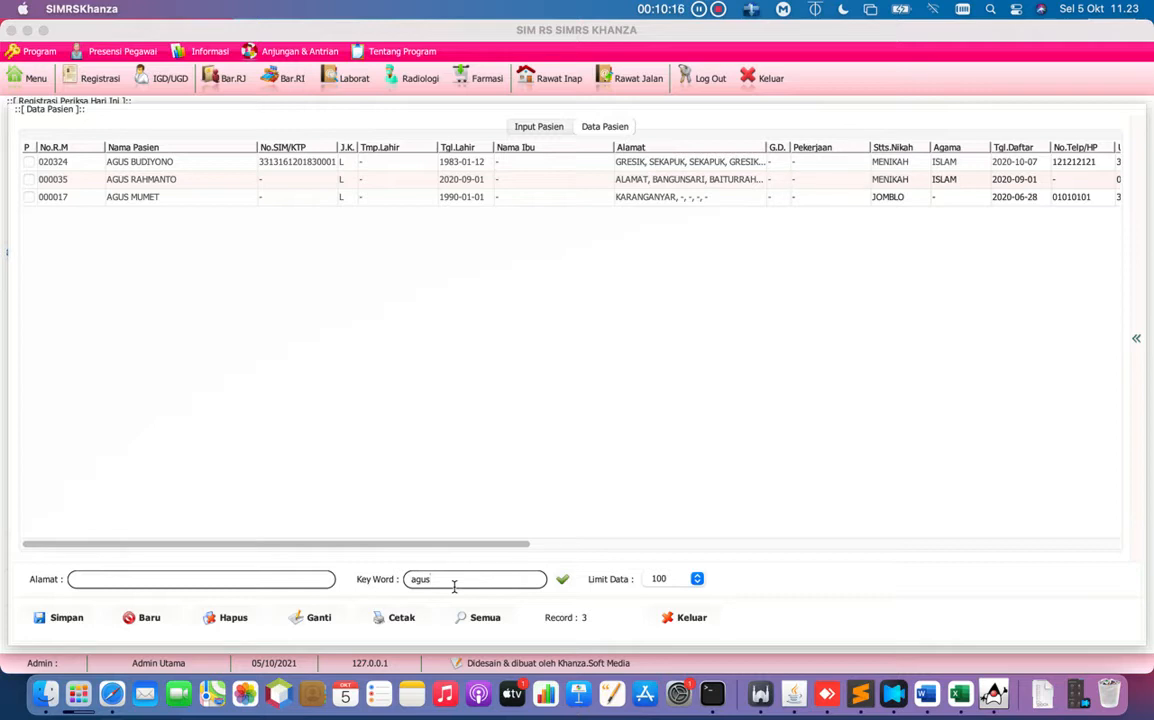
Add the address filter 'gresik' to get one match, then scroll the table's columns.
left_click(250, 587)
type("gresik")
key("Return")
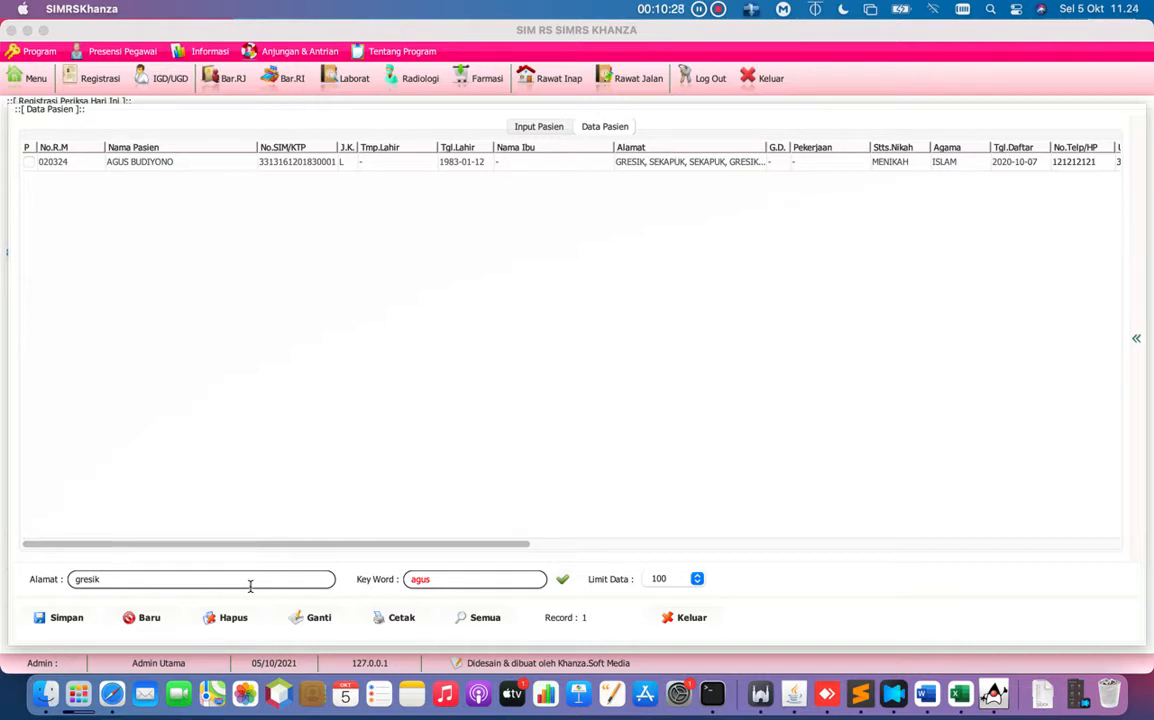
left_click(449, 547)
left_click_drag(449, 547, 770, 504)
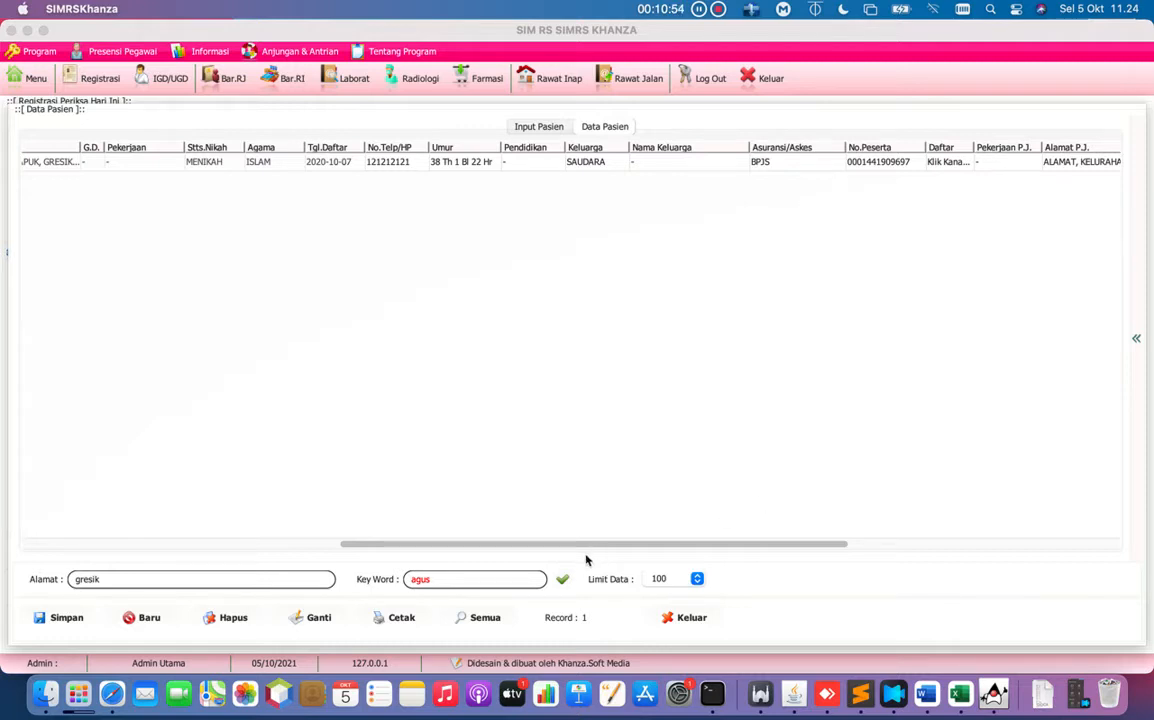
left_click_drag(582, 548, 172, 553)
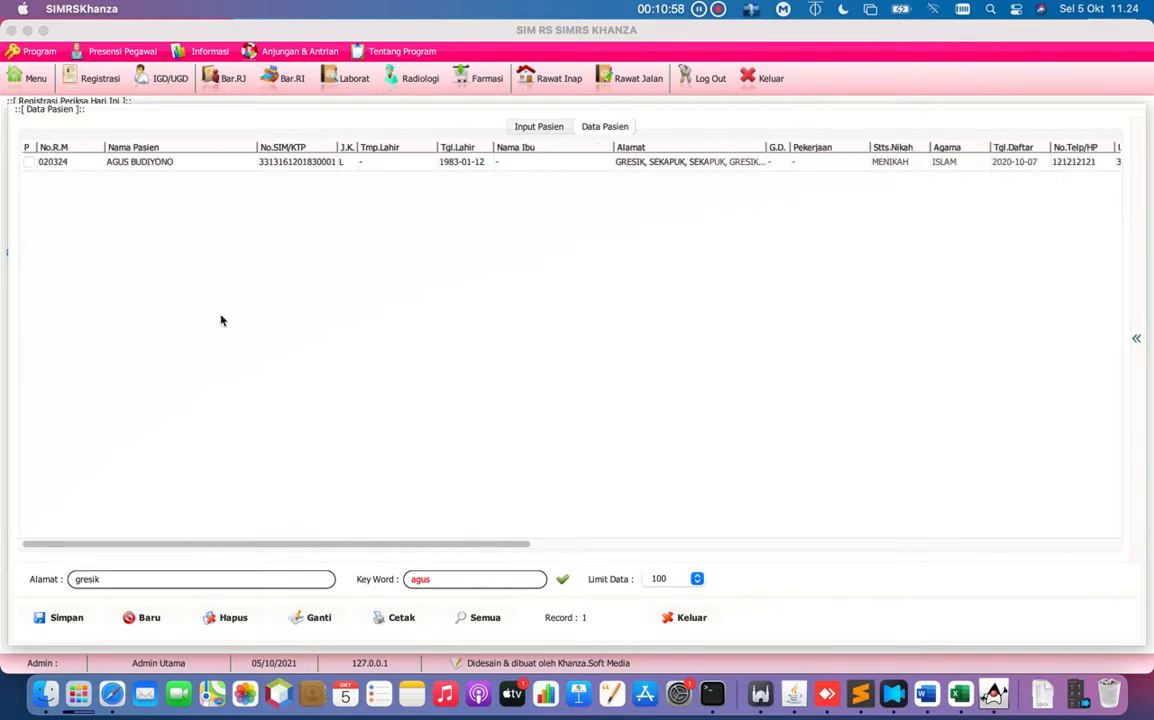
Load the matching patient into registration (BPJS, status Lama) and close the patient note.
left_click(229, 170)
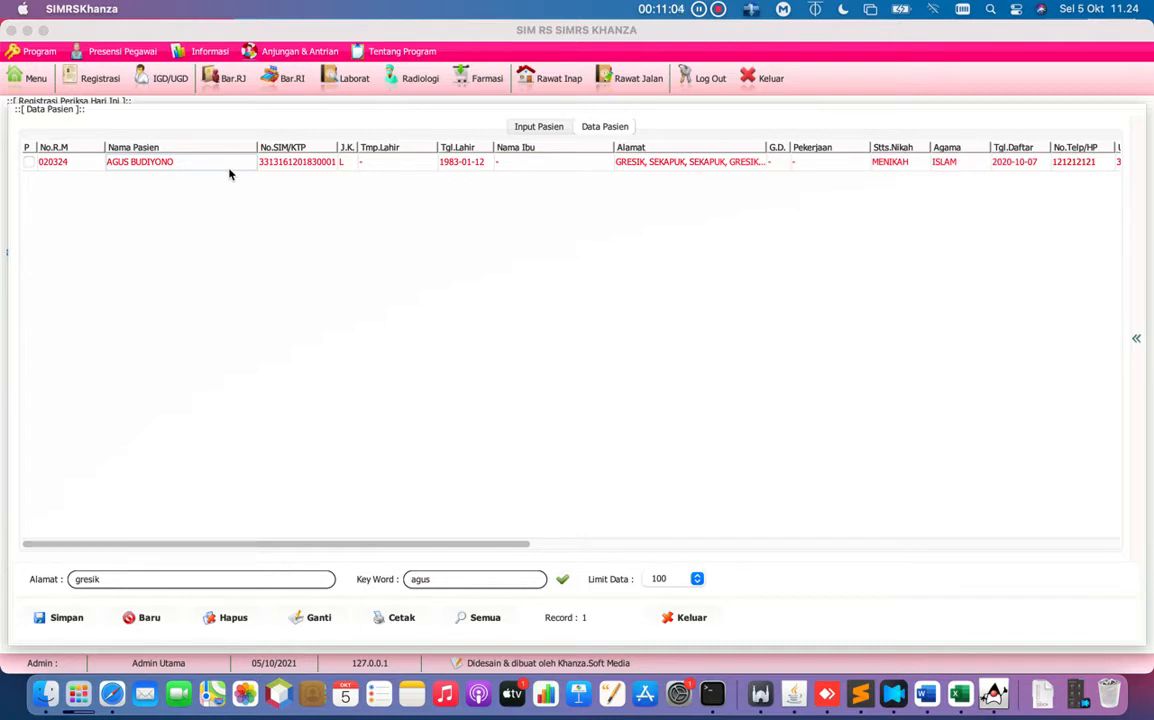
key("space")
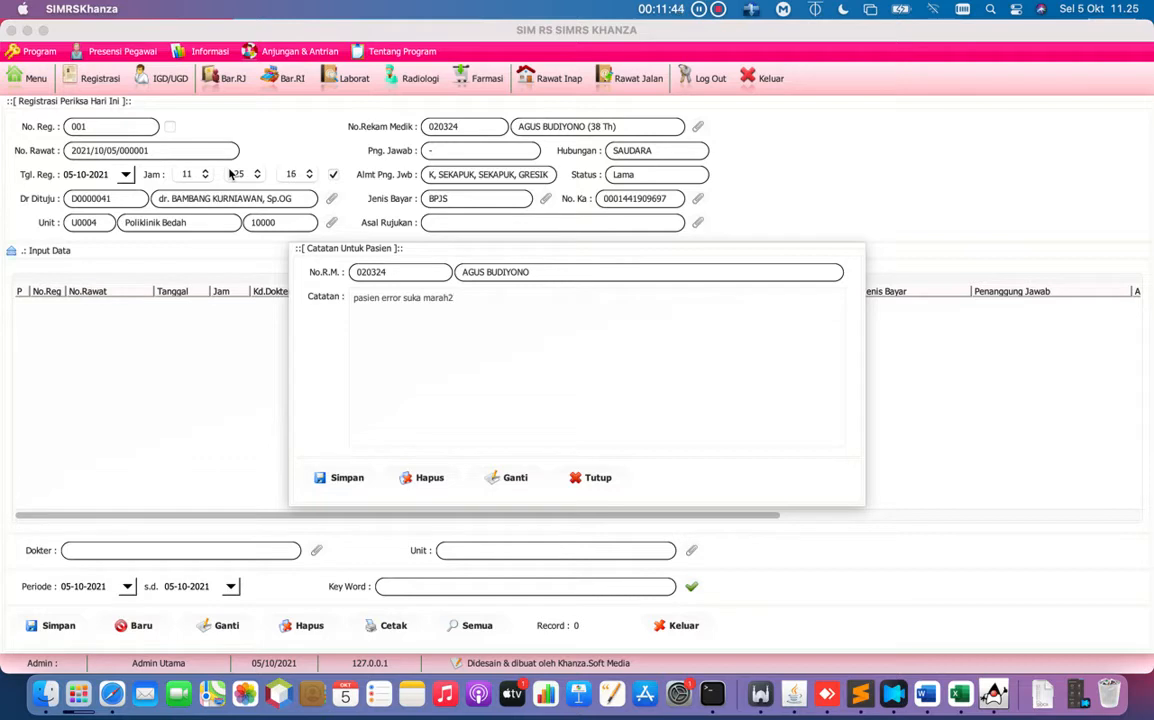
left_click(591, 480)
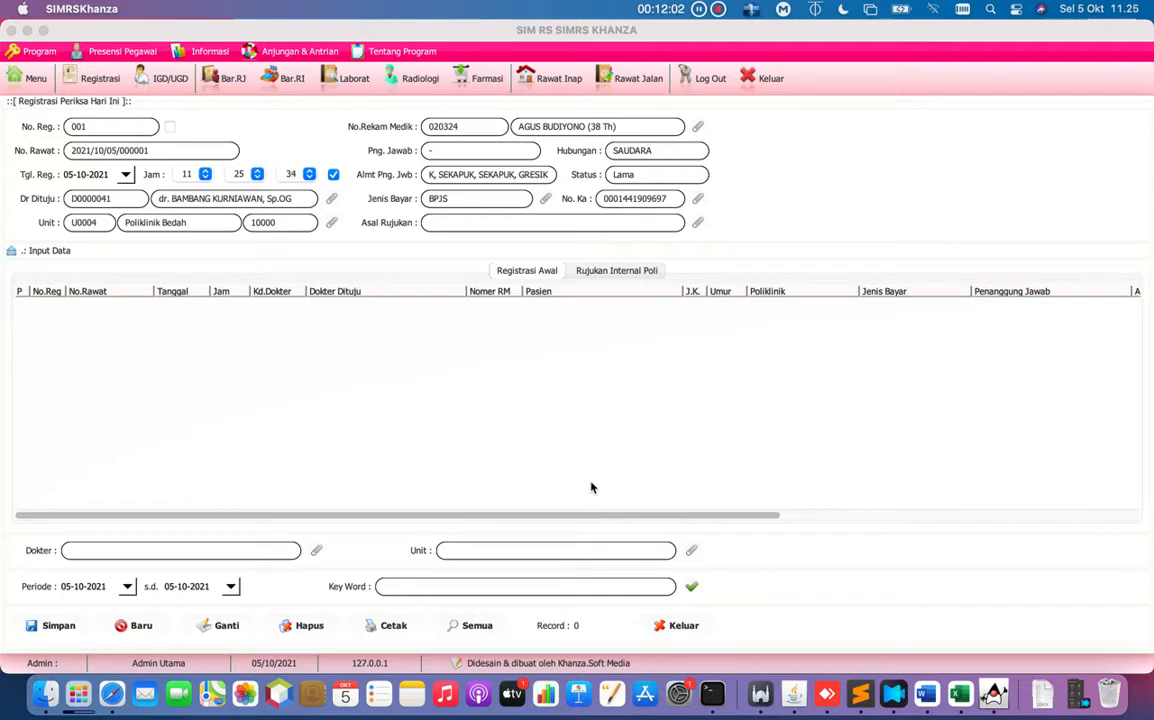
Try saving the Poliklinik Bedah visit, which is blocked by an inpatient-care warning.
left_click(58, 626)
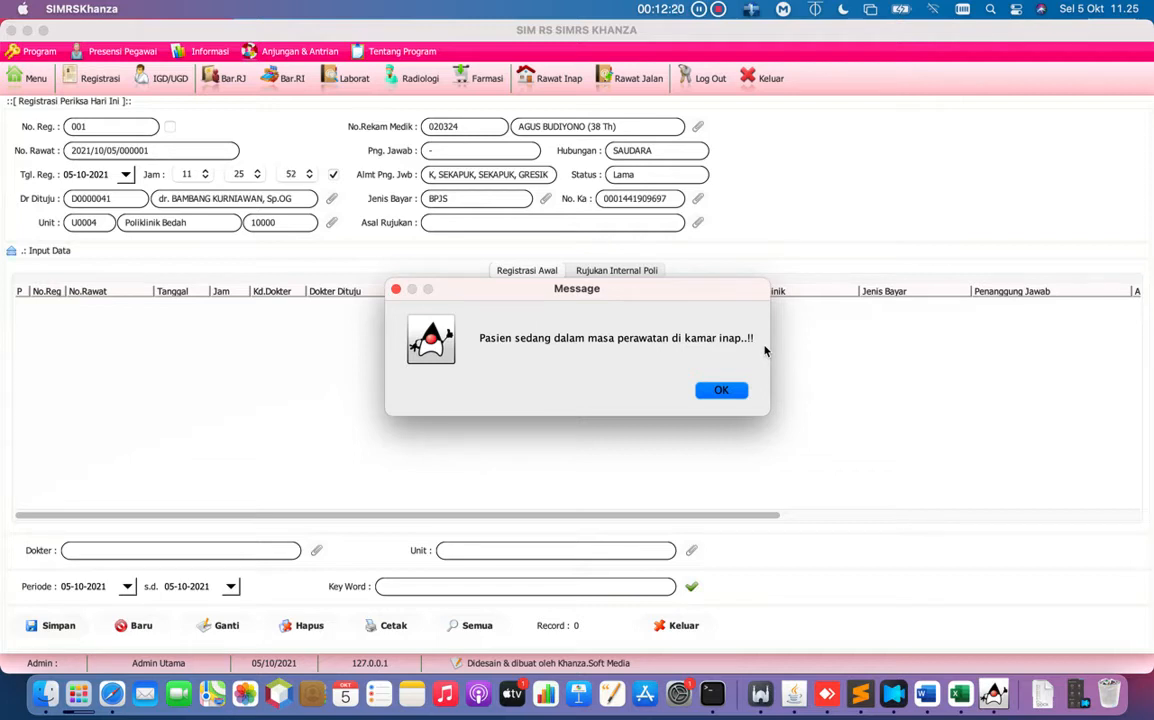
Dismiss the still-admitted warning and show the Rawat Inap list of current inpatients.
left_click(721, 390)
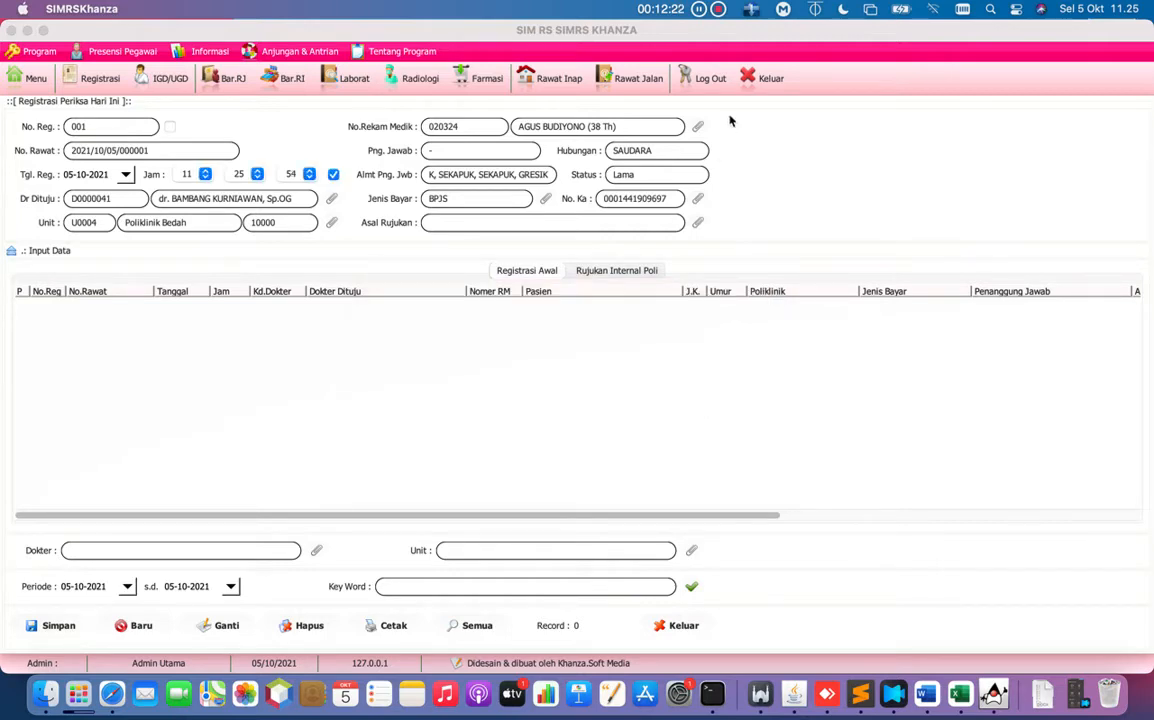
left_click(559, 82)
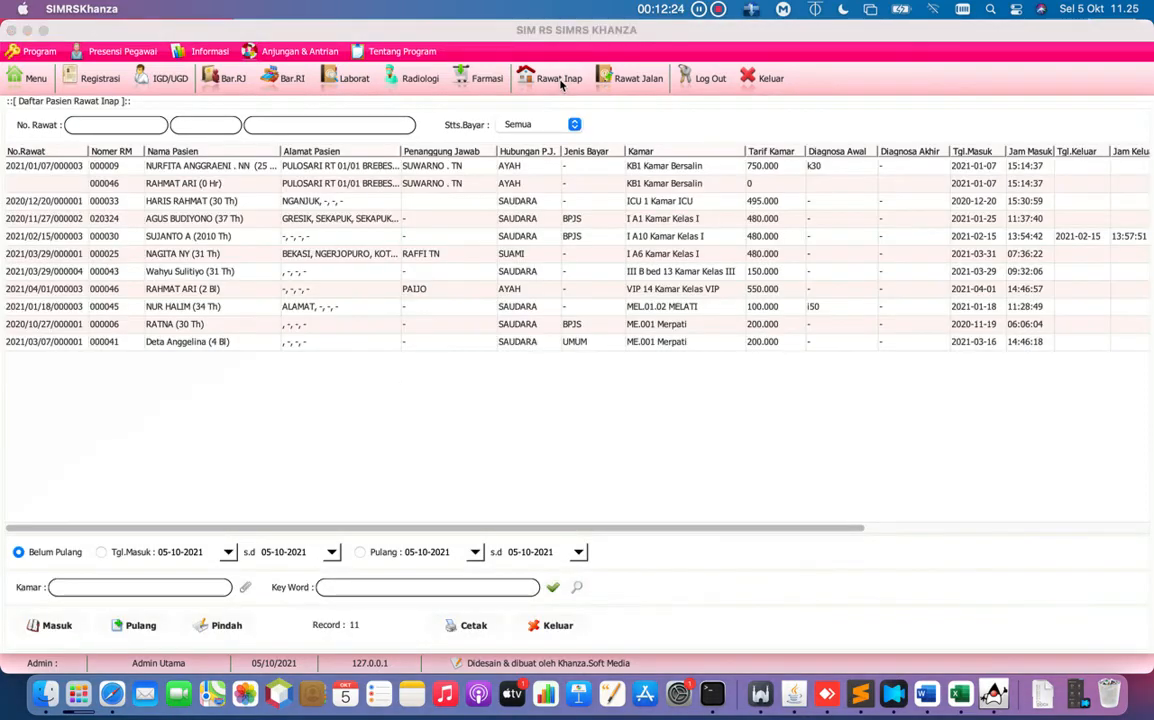
Open the No.Rekam Medik lookup and clear its Key Word and Alamat filters to list all patients.
left_click(92, 78)
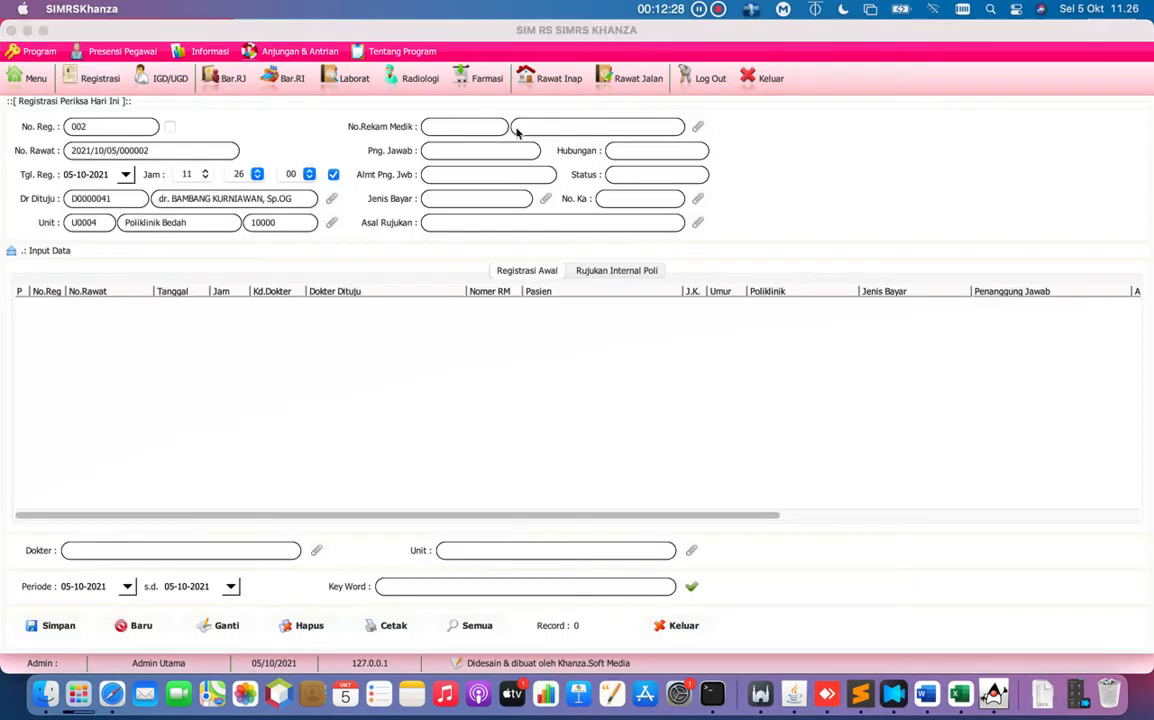
left_click(697, 128)
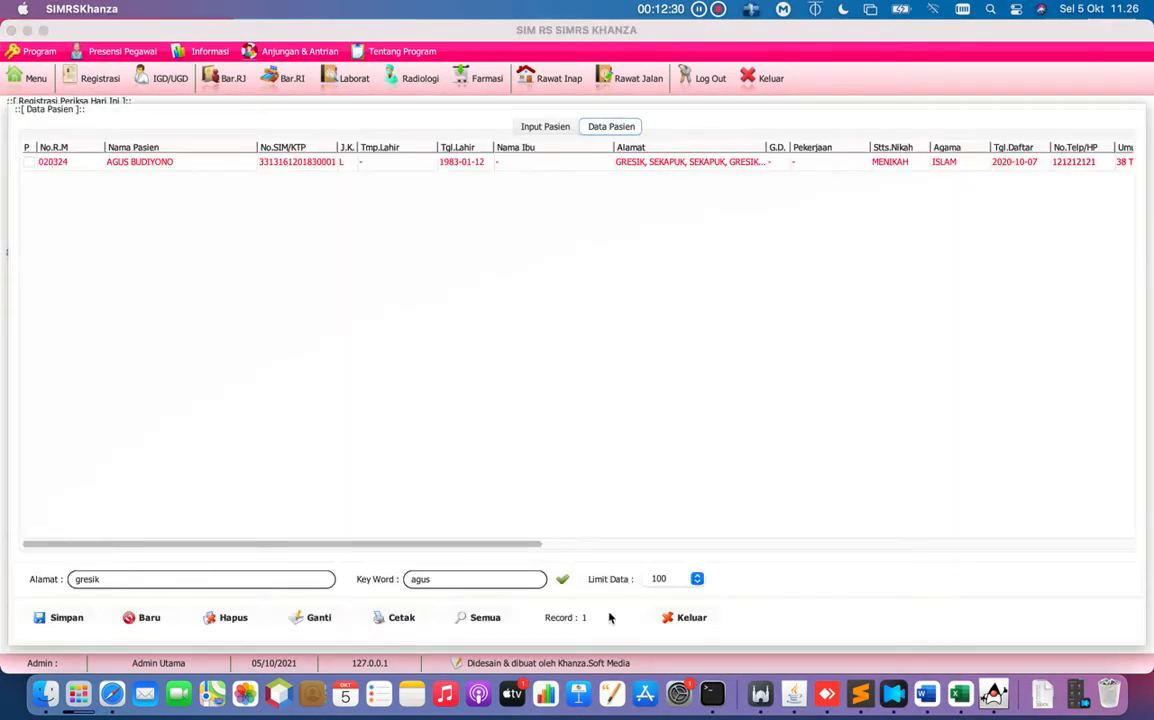
double_click(407, 579)
key("BackSpace")
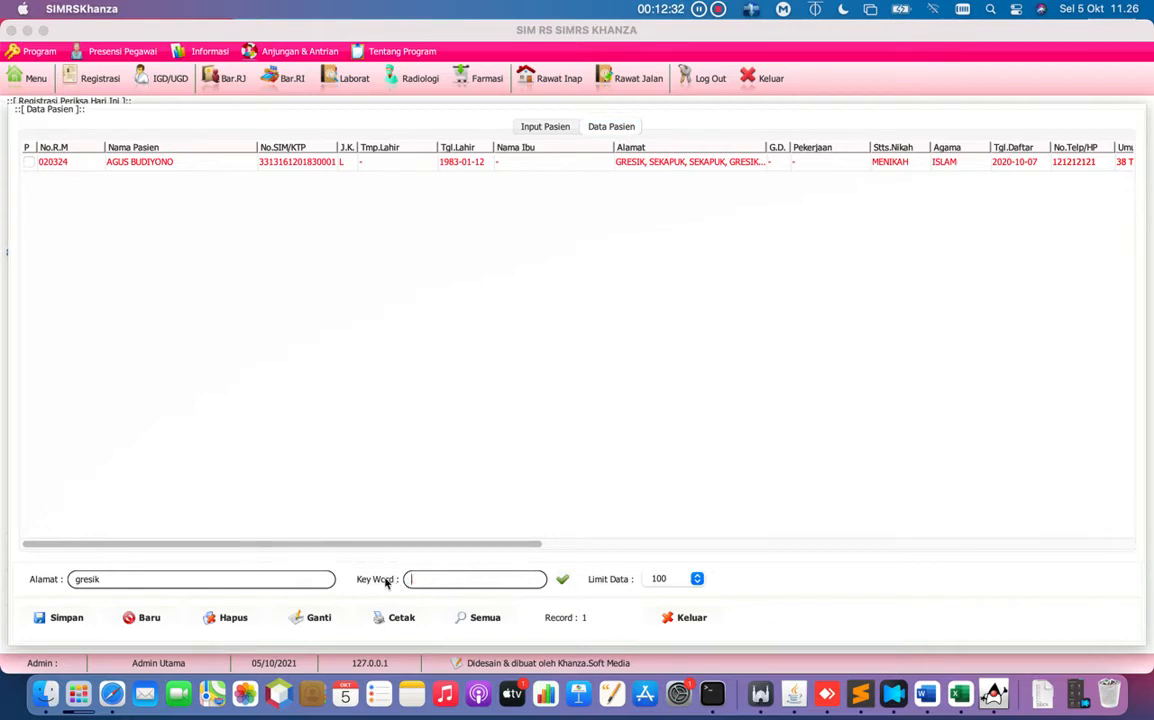
double_click(201, 578)
key("BackSpace")
key("Return")
Pick a patient near the bottom of the full list to fill the registration form.
scroll(291, 370, "down", 10)
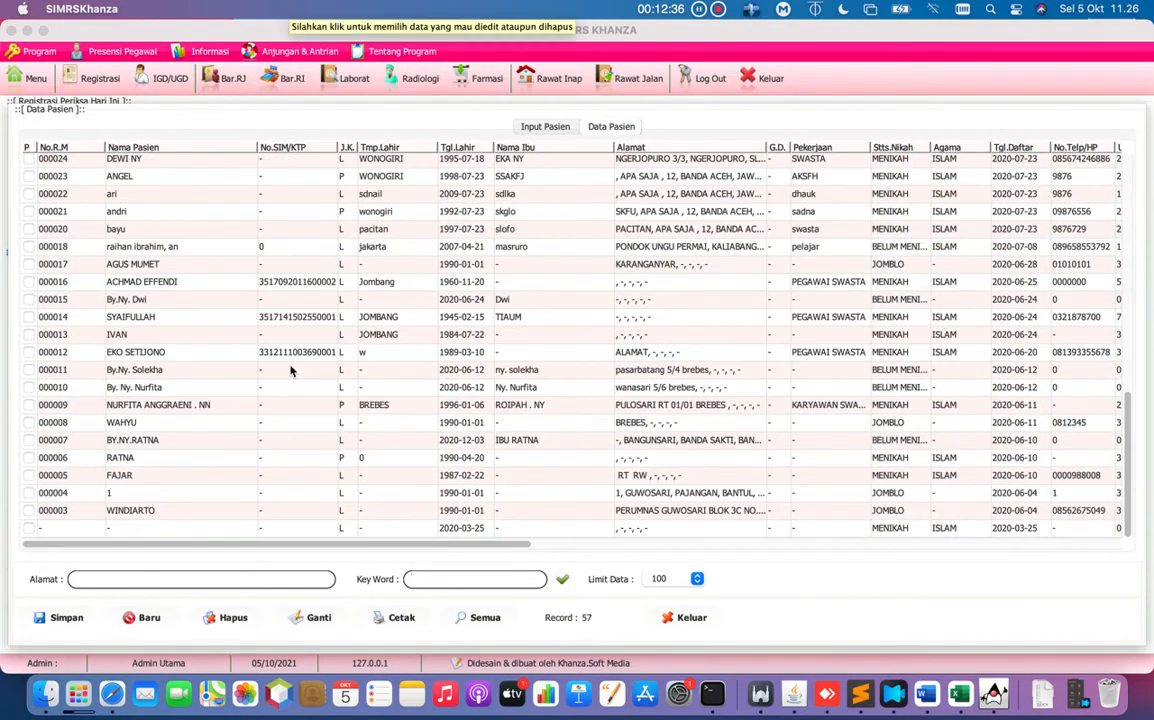
left_click(181, 476)
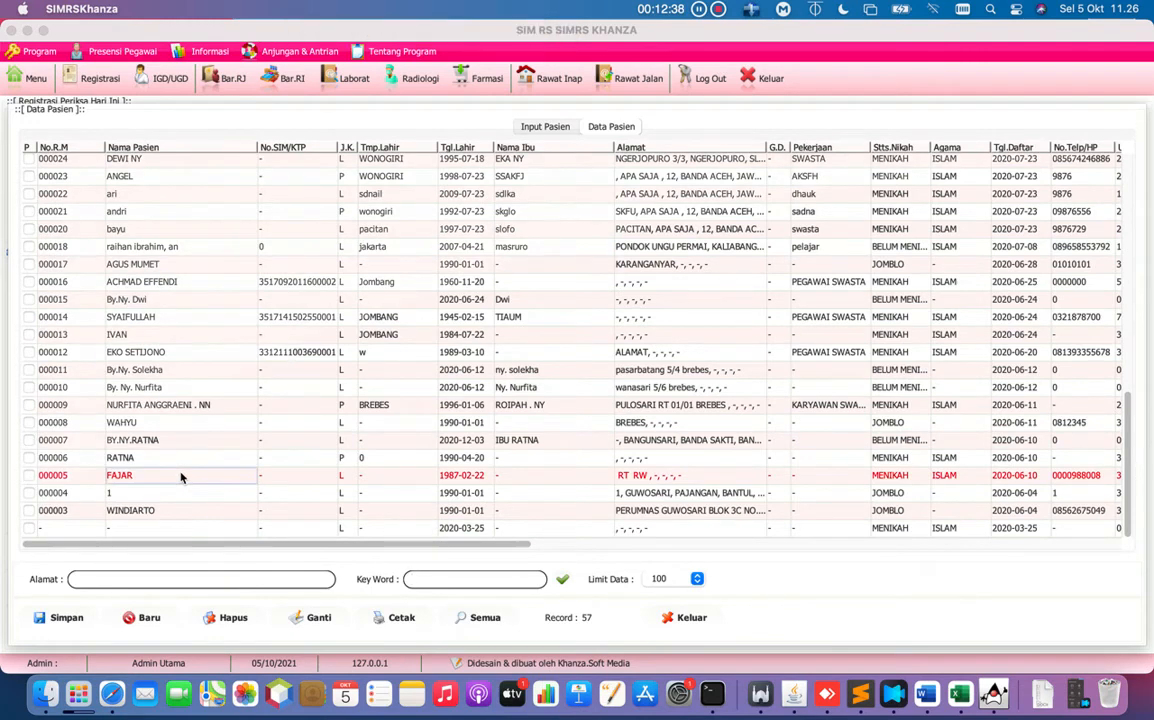
double_click(181, 476)
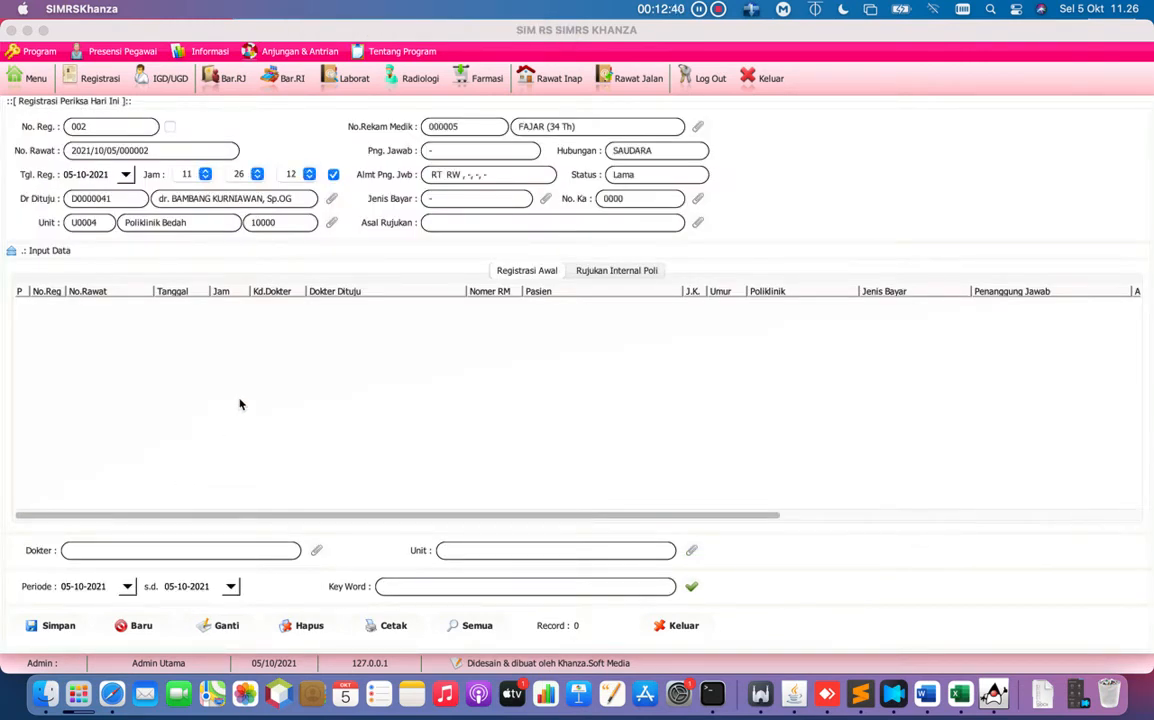
Save the visit as registration 002 at Poliklinik Bedah.
left_click(62, 625)
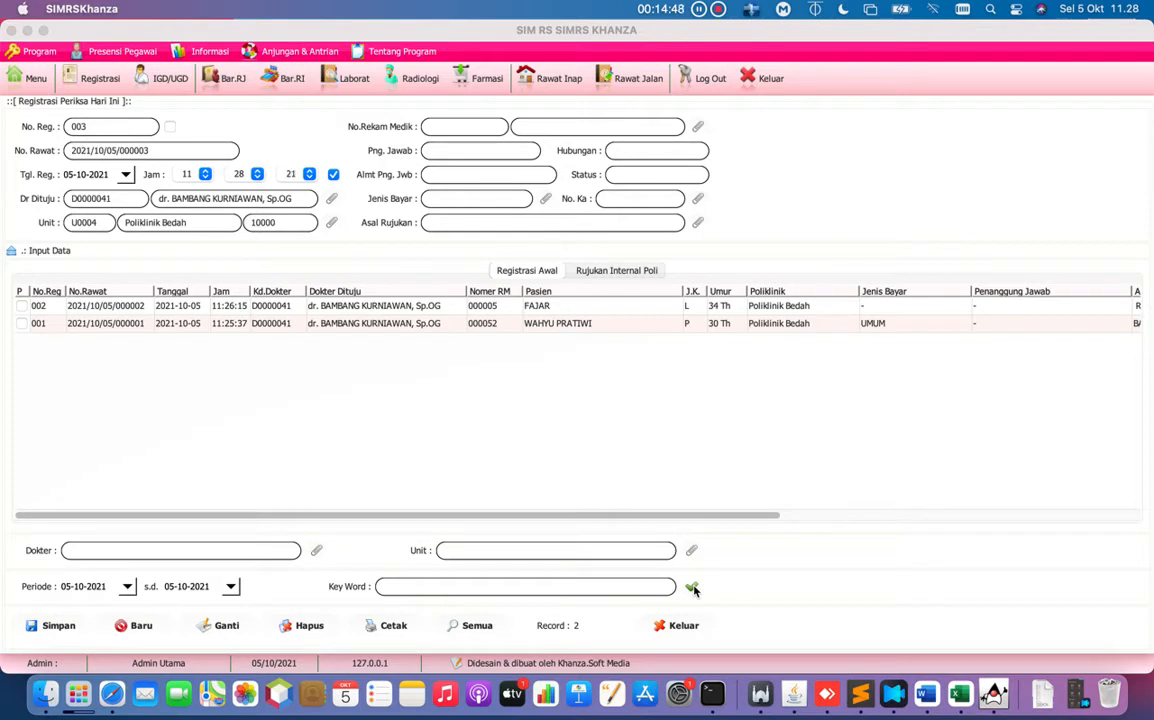
Refresh today's five registrations and open the Bukti Register receipt for the newest BEDAH SARAF visit.
left_click(692, 588)
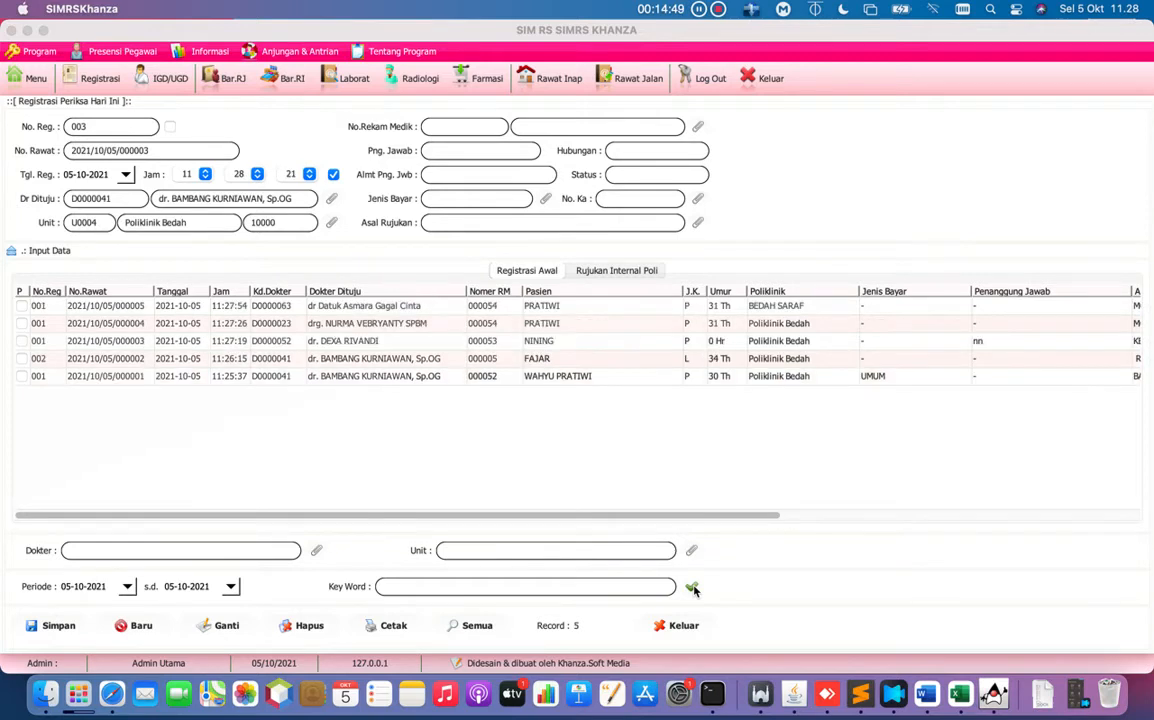
double_click(353, 310)
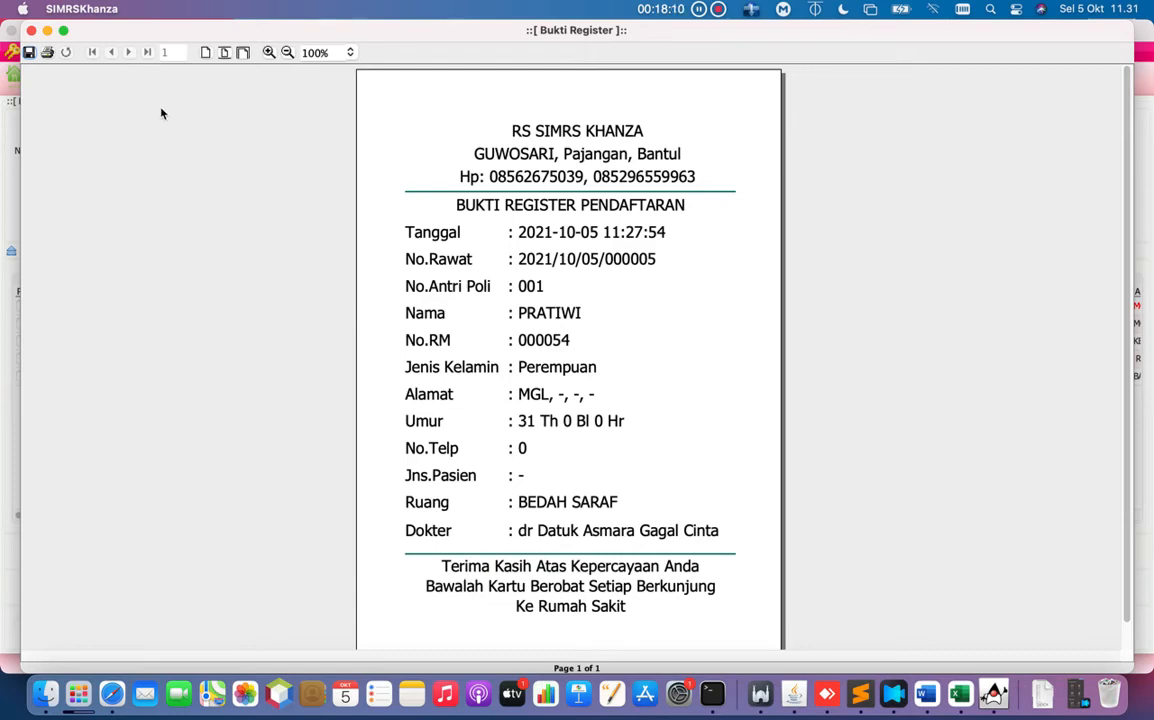
Close the receipt, refresh today's list, and select the patient's visit in the top row.
left_click(31, 31)
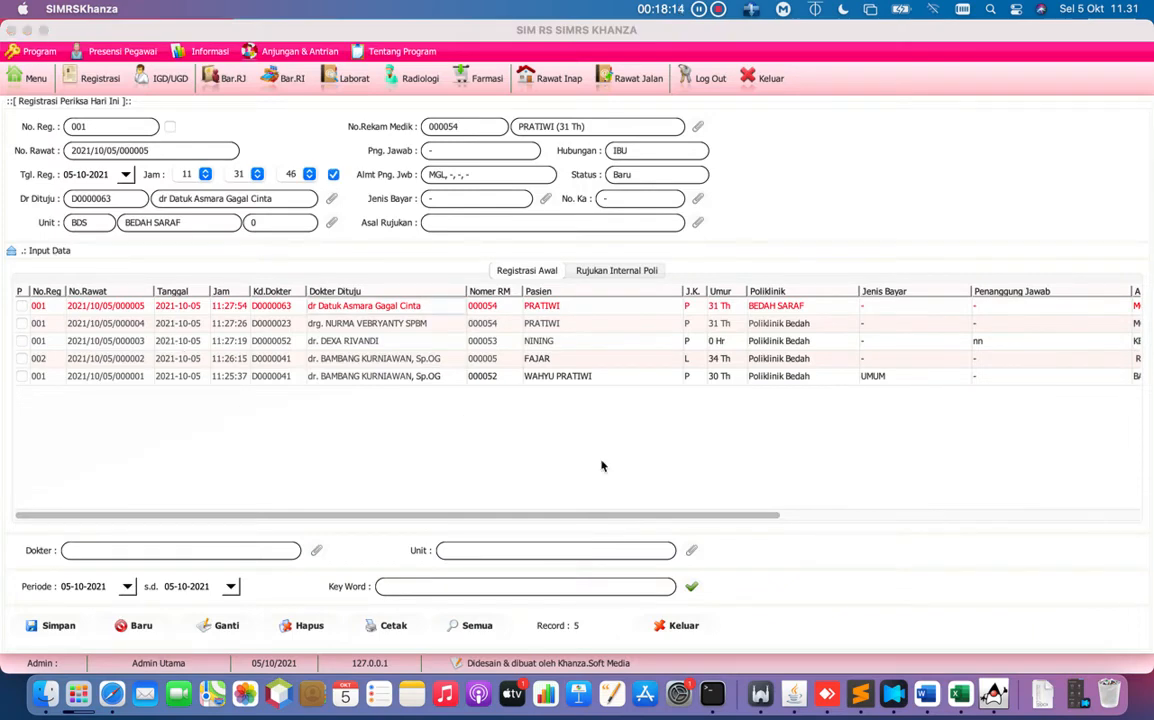
left_click(691, 588)
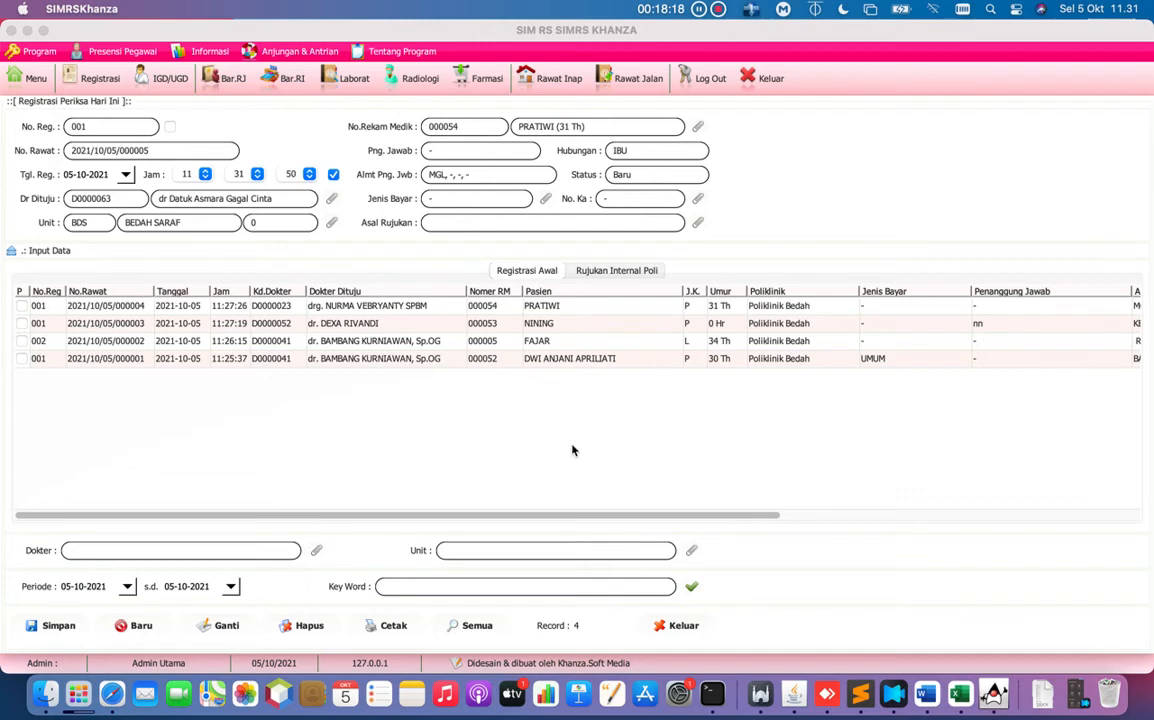
left_click(110, 309)
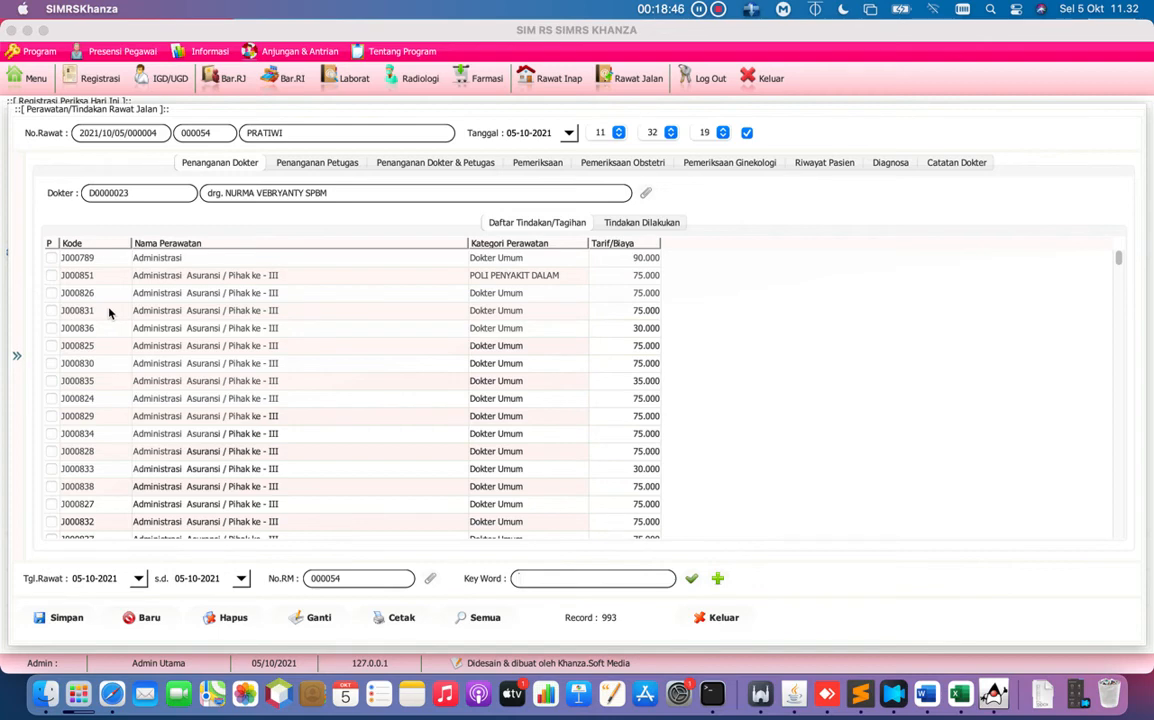
Show the Pemeriksaan section with vital signs and SOAP fields in the treatment form.
left_click(525, 164)
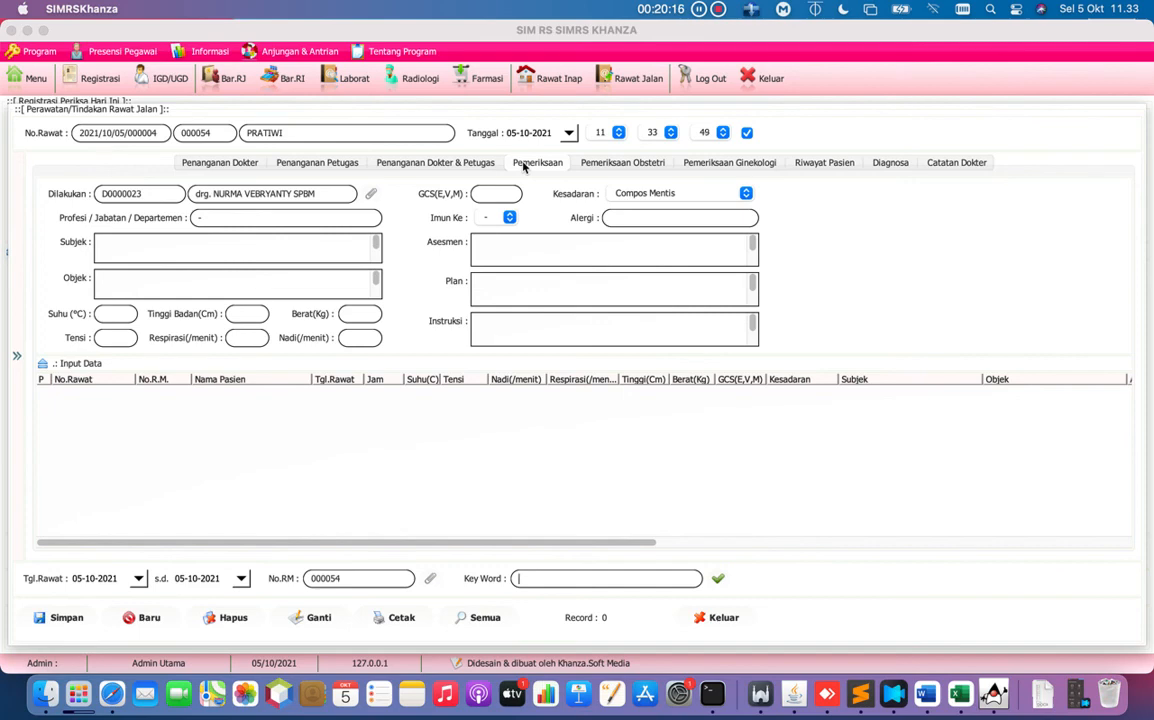
Close the treatment form and bring up the visit's Data Rekam Medis > RM Rawat Jalan submenu.
left_click(721, 617)
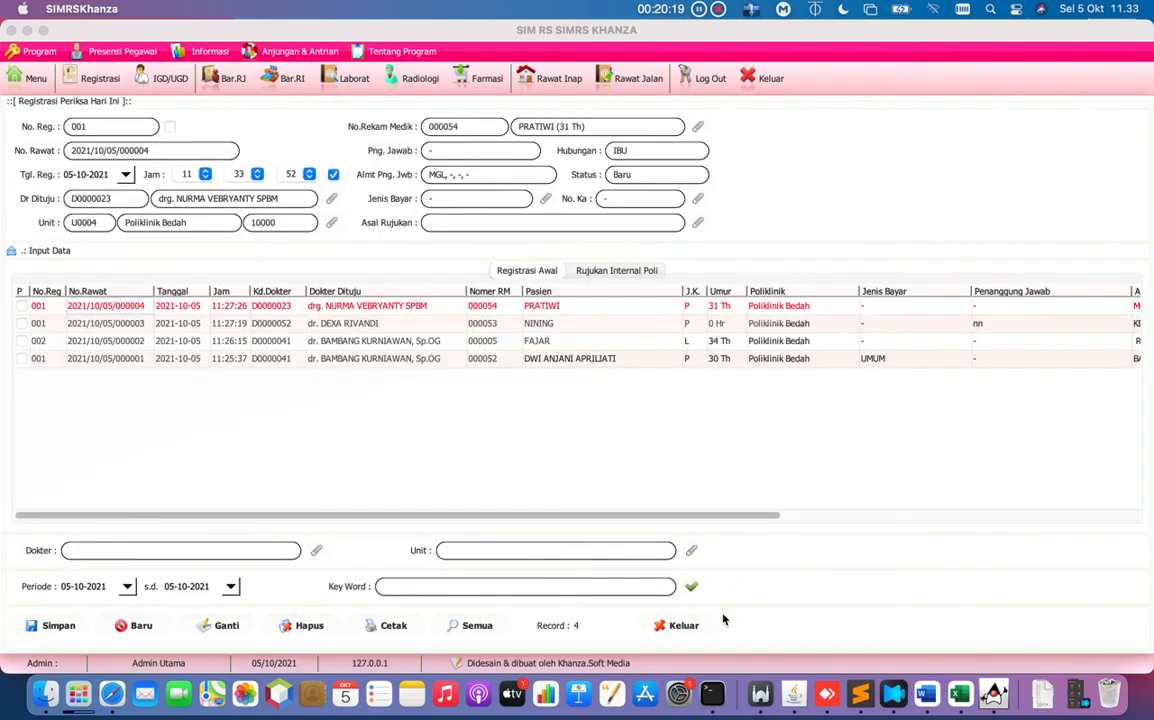
left_click(401, 307)
right_click(401, 307)
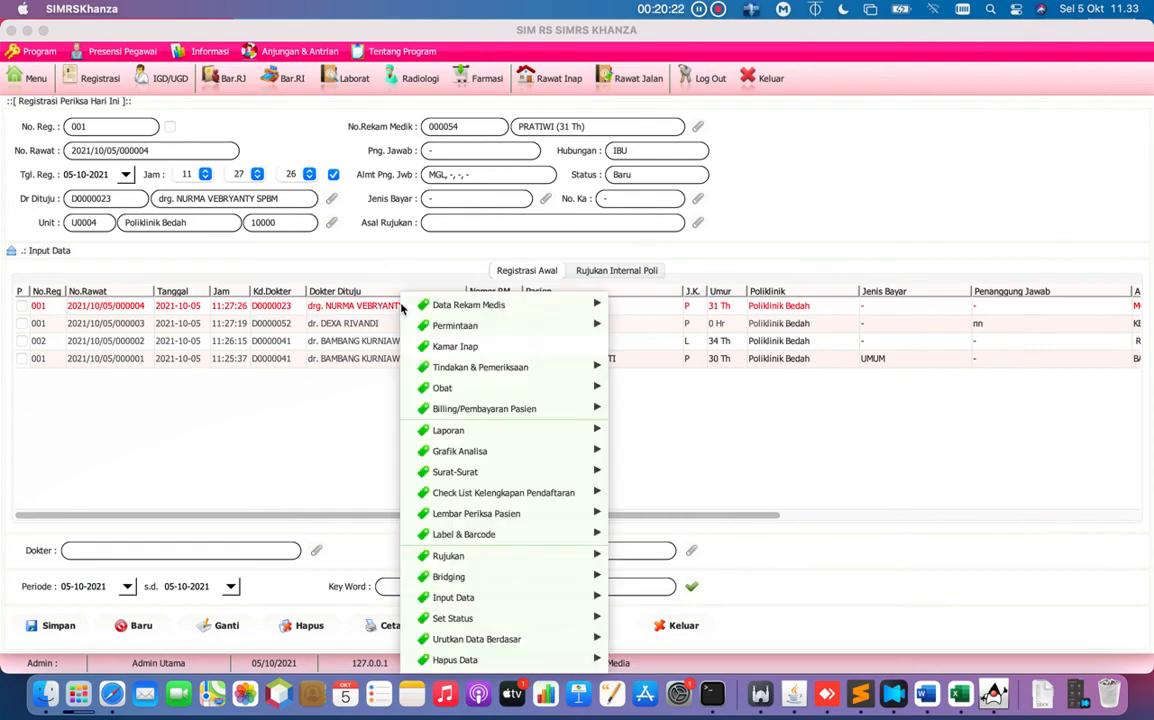
mouse_move(598, 303)
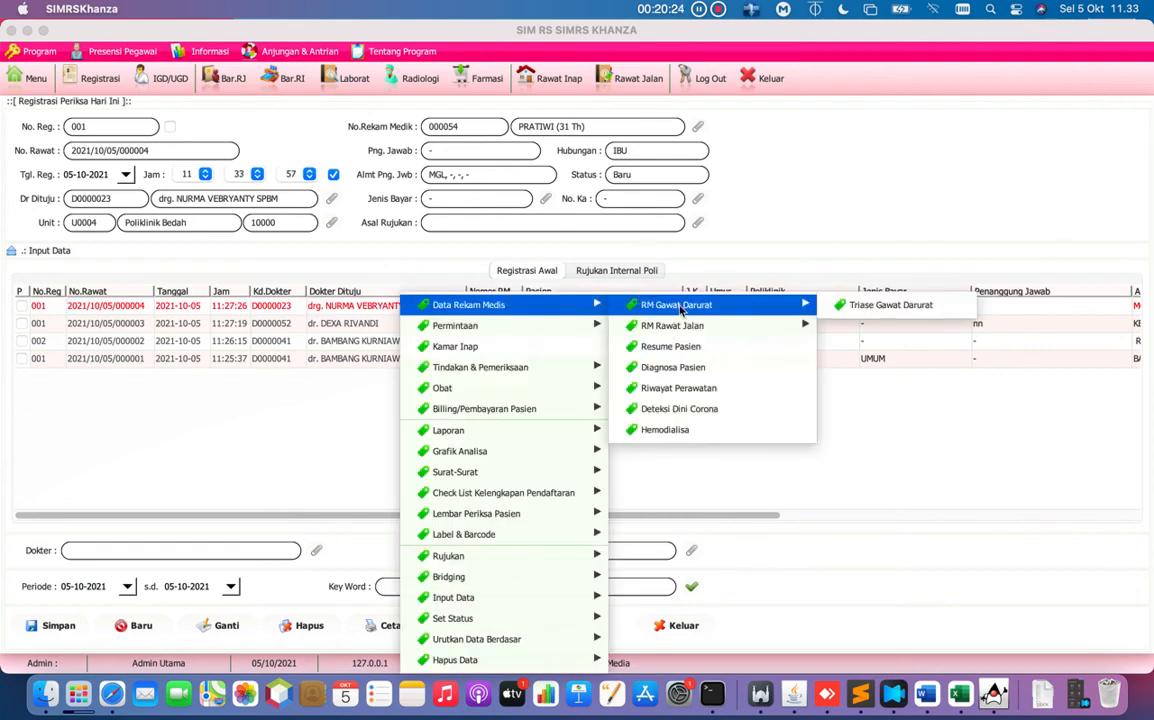
mouse_move(697, 326)
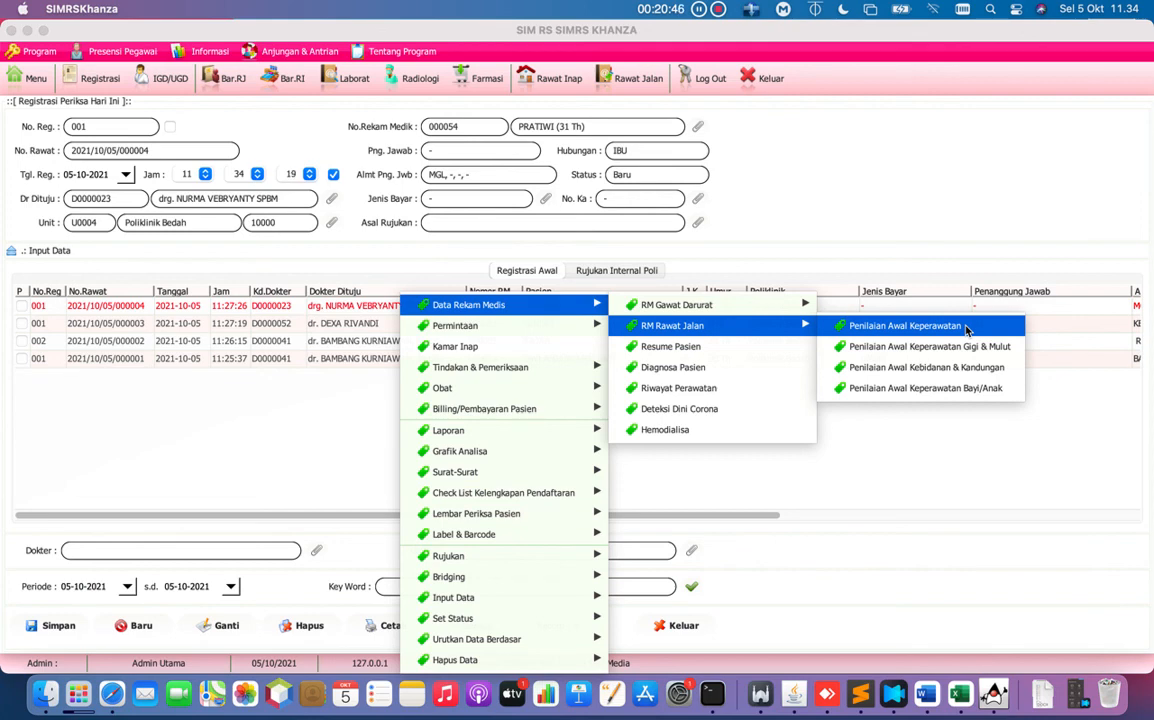
Open the Penilaian Awal Keperawatan Rawat Jalan form from the RM Rawat Jalan submenu.
left_click(966, 330)
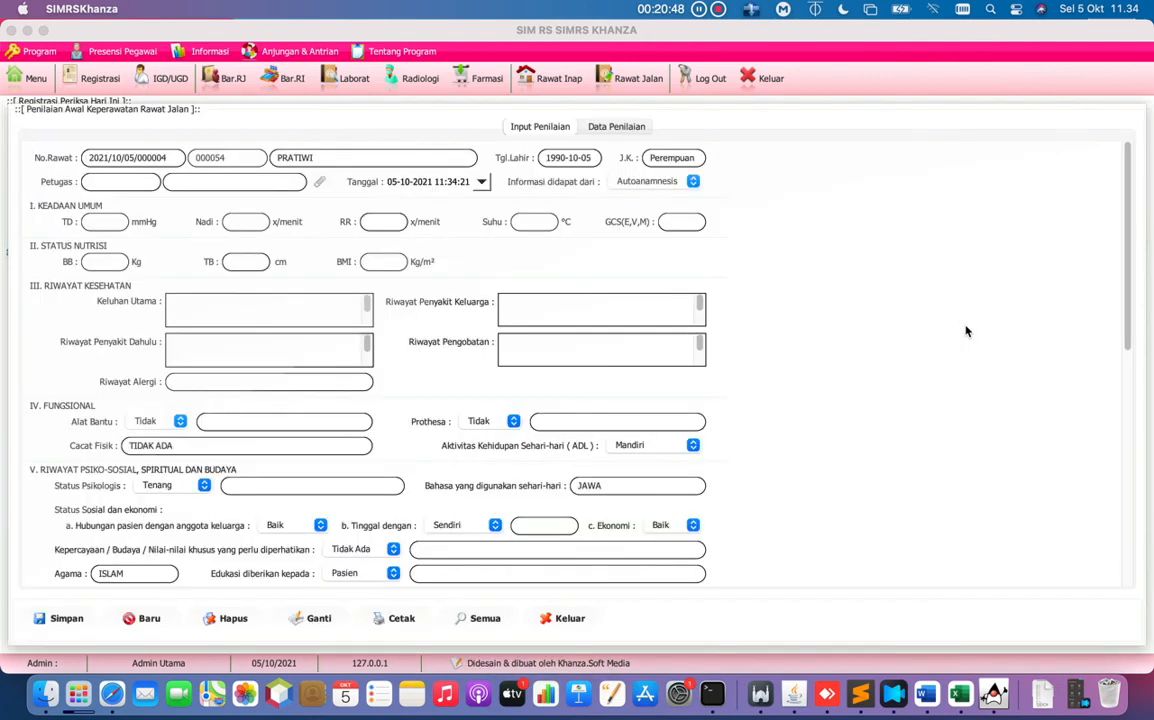